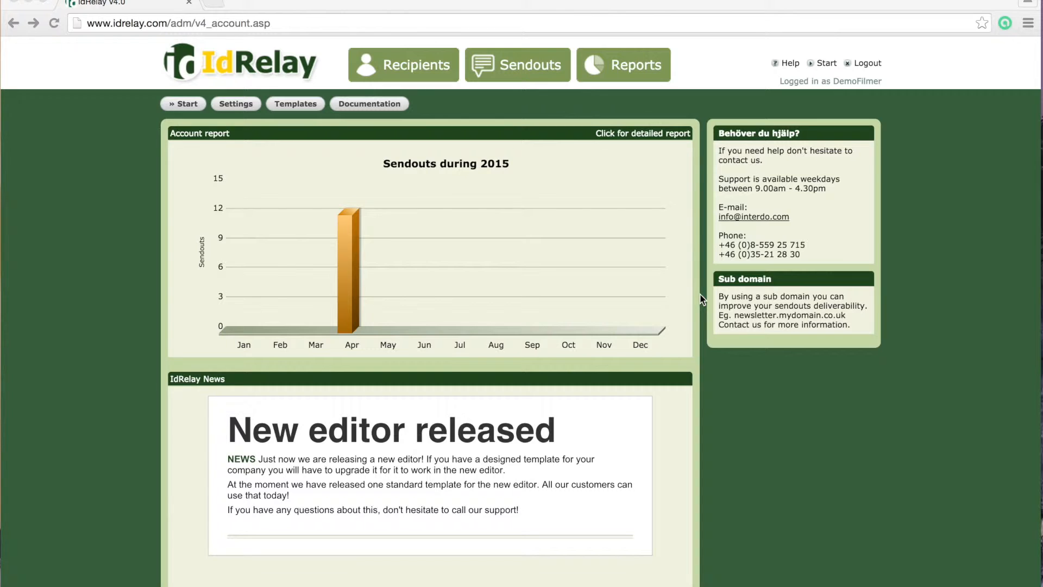
Reload the account start page and go to the Recipients overview of lists X, Y and Z
click(827, 67)
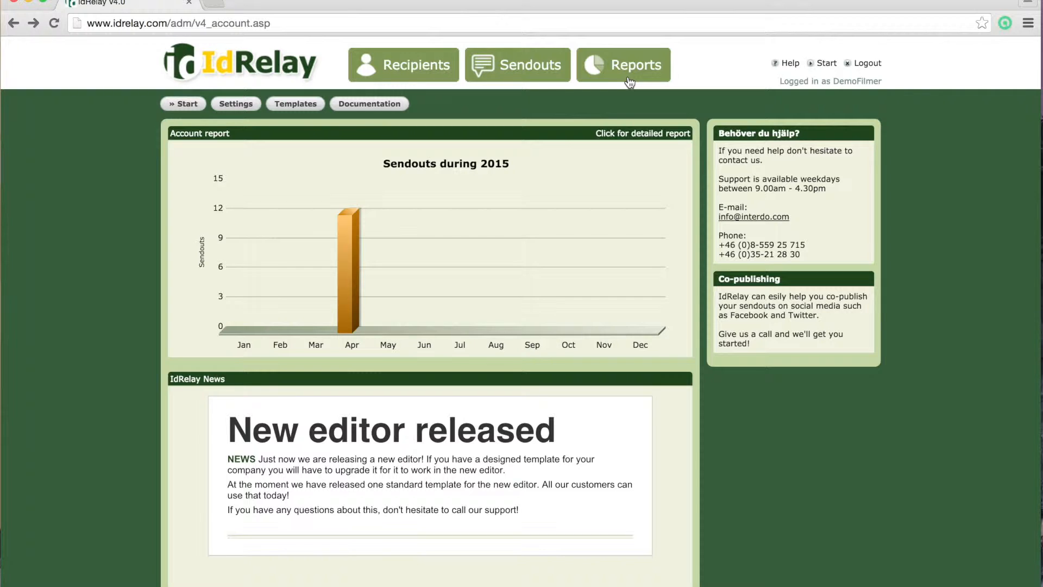
click(438, 74)
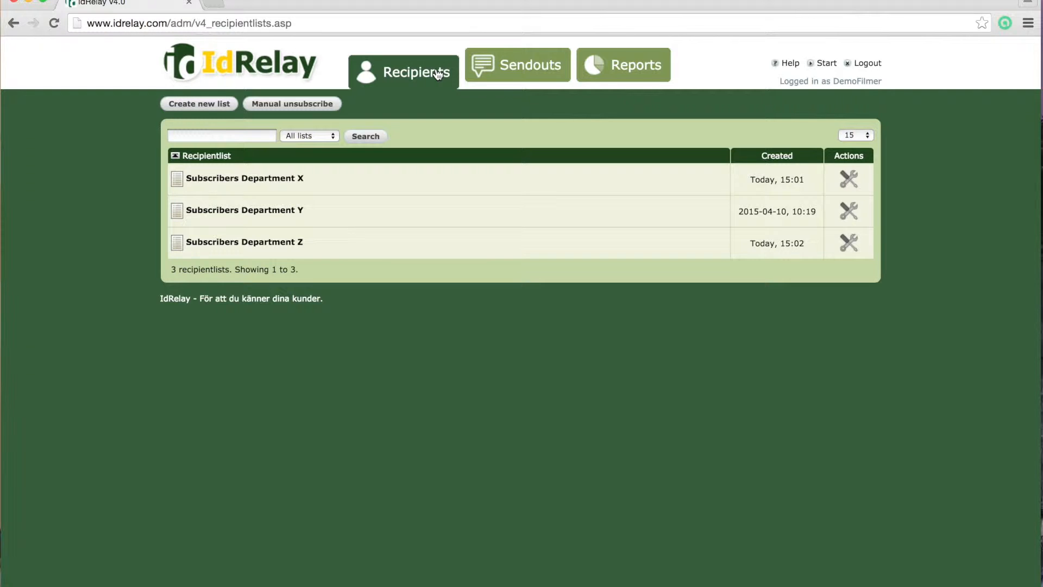
Open Subscribers Department Y and inspect one recipient's details in the Recipient data popup
click(281, 216)
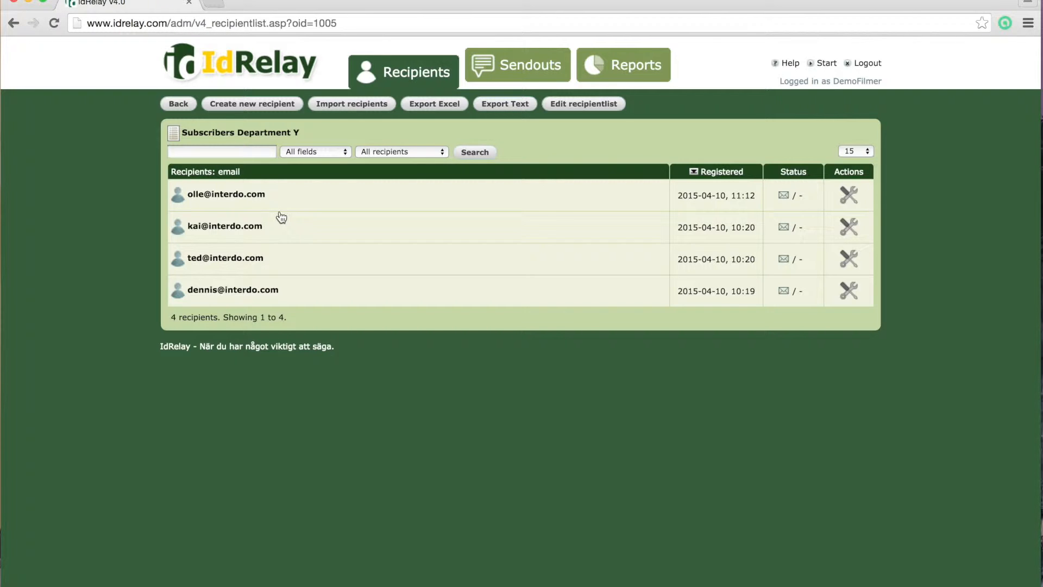
click(249, 202)
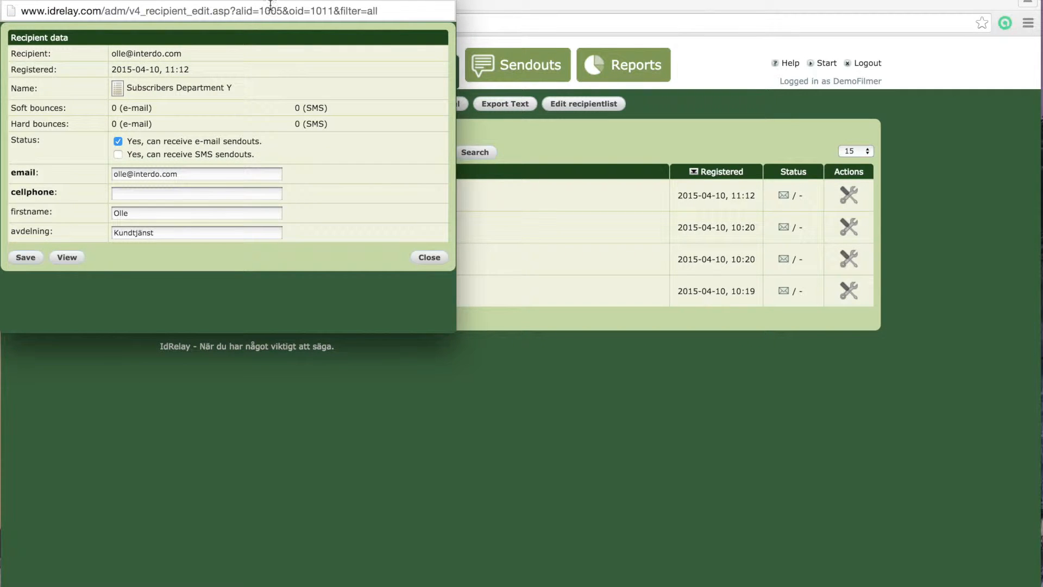
drag(270, 1, 430, 84)
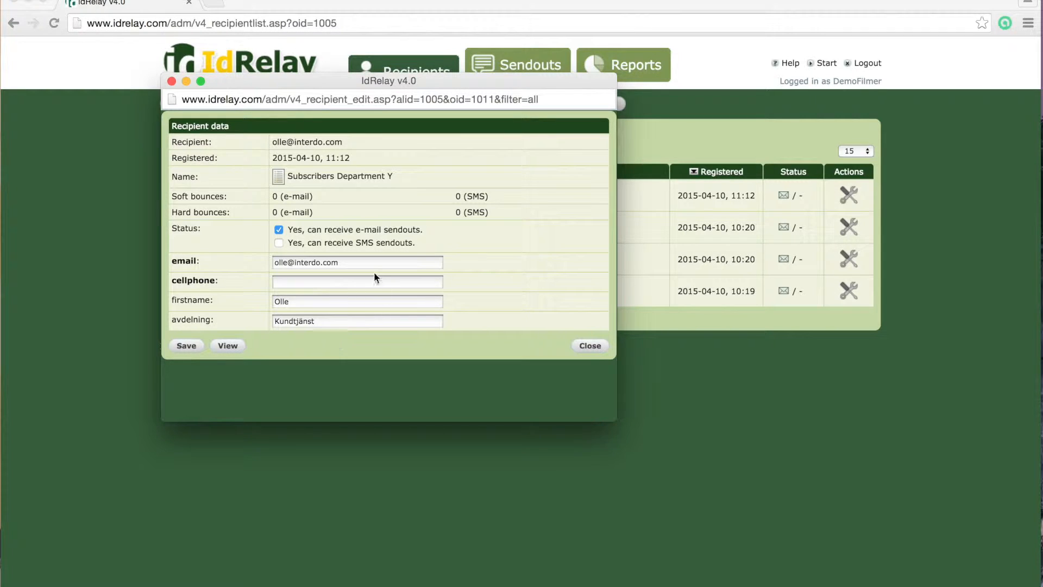
drag(350, 263, 264, 263)
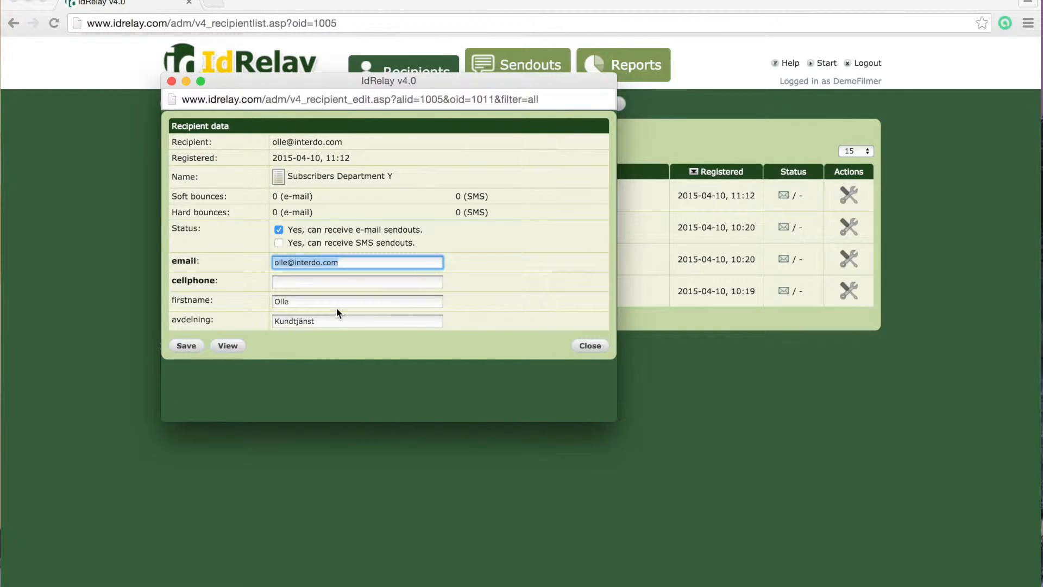
click(589, 346)
Go back to the recipient lists, reopen Subscribers Department Y and begin adding a recipient
key(super+Left)
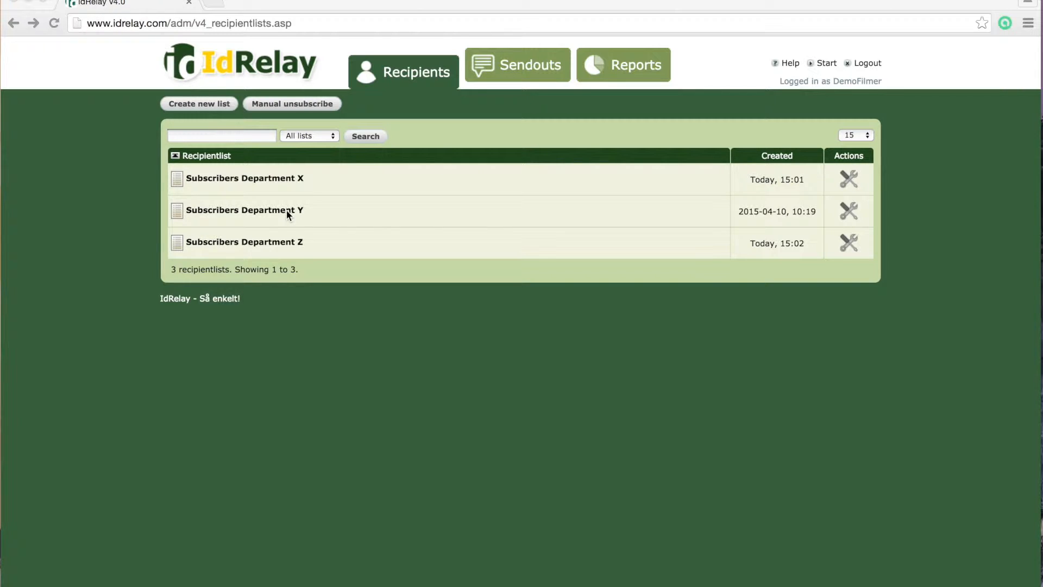
click(324, 220)
click(286, 216)
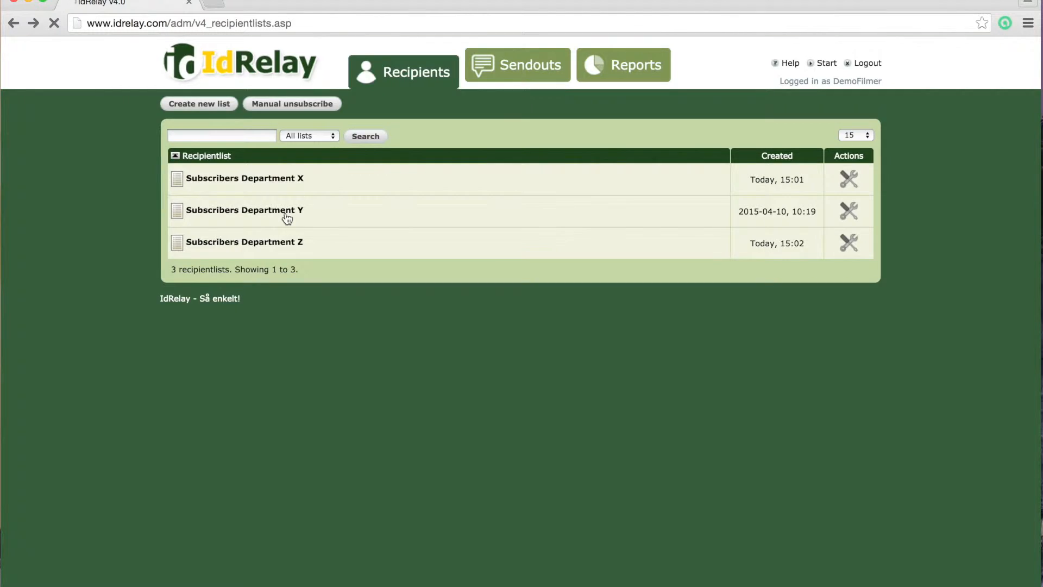
click(270, 103)
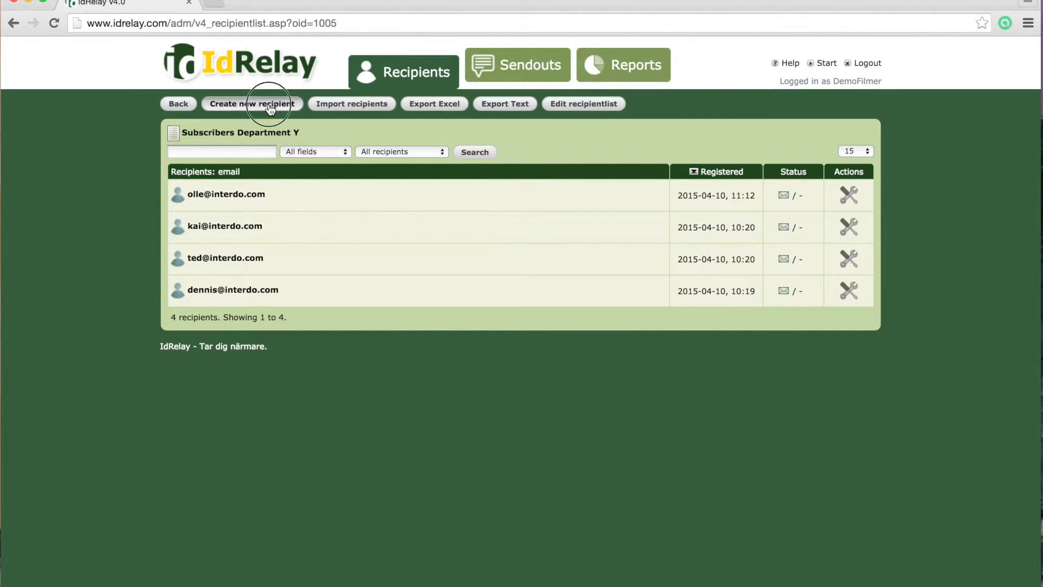
Save a fifth recipient with an e-mail, first name and department Support, then return to the lists overview
click(159, 139)
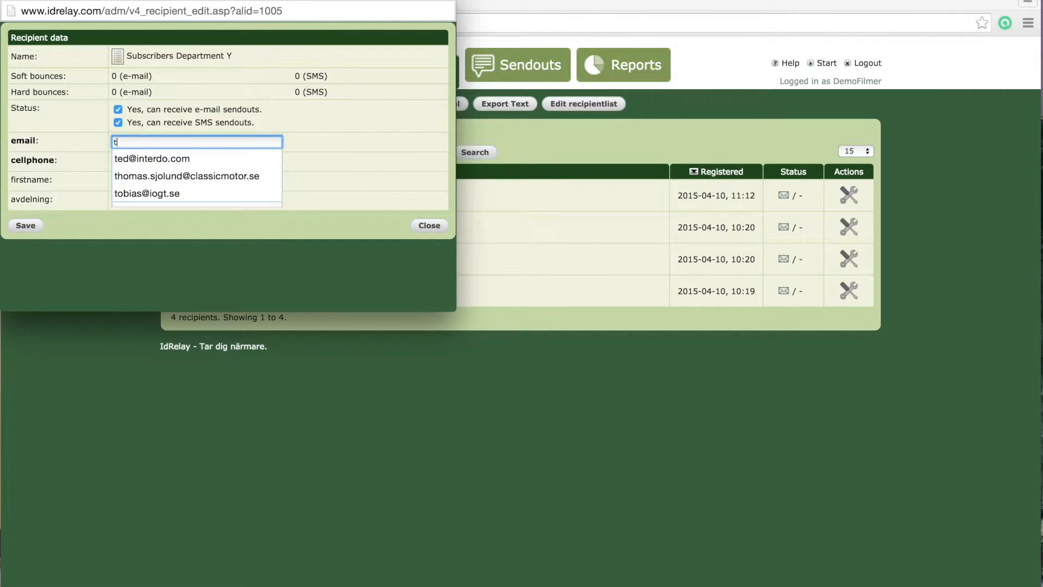
key(Tab)
key(Tab)
text(Tord)
key(Tab)
text(Support)
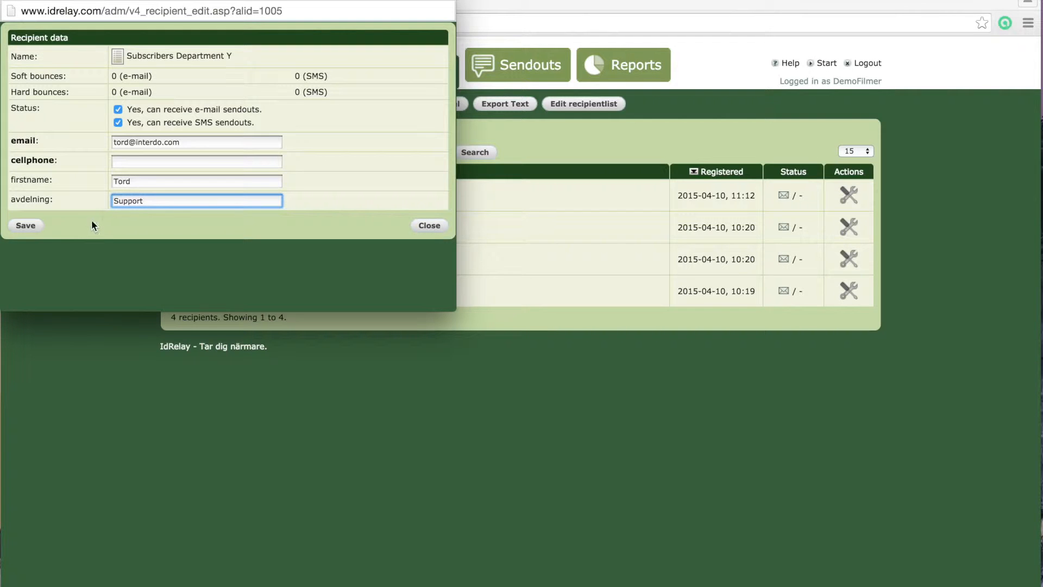
click(26, 225)
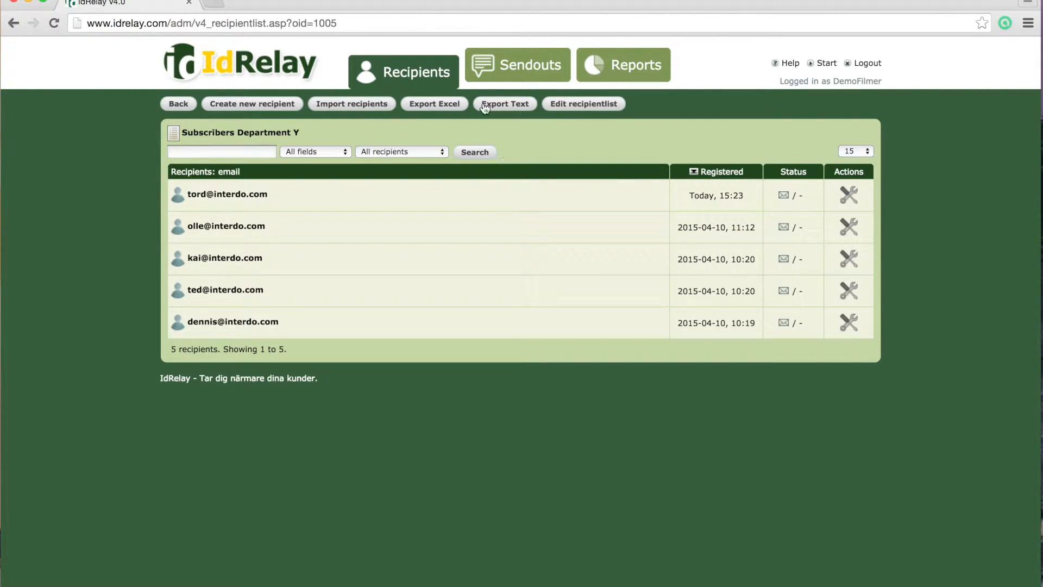
click(419, 75)
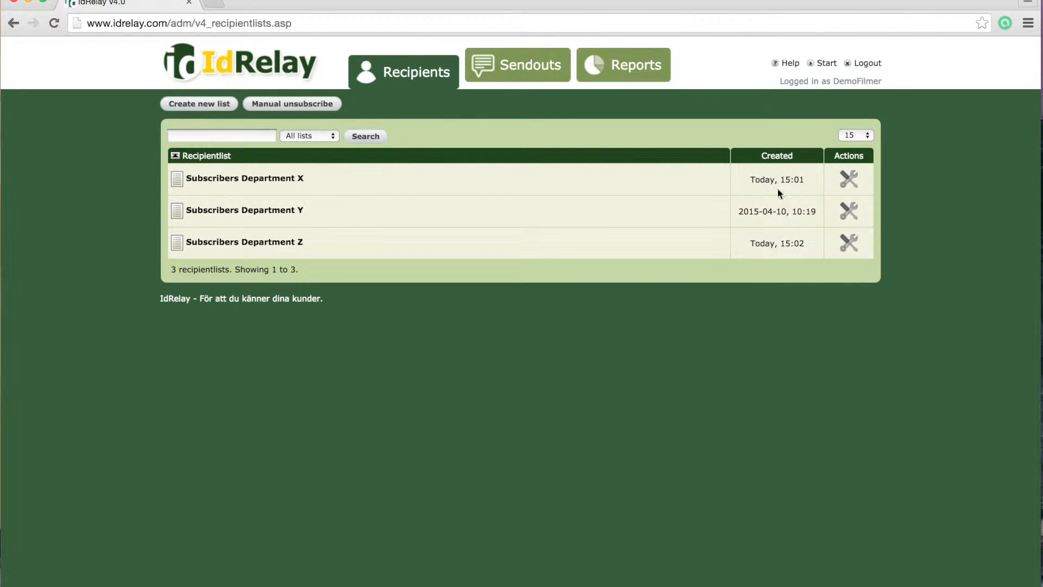
click(850, 181)
click(879, 194)
drag(567, 190, 291, 191)
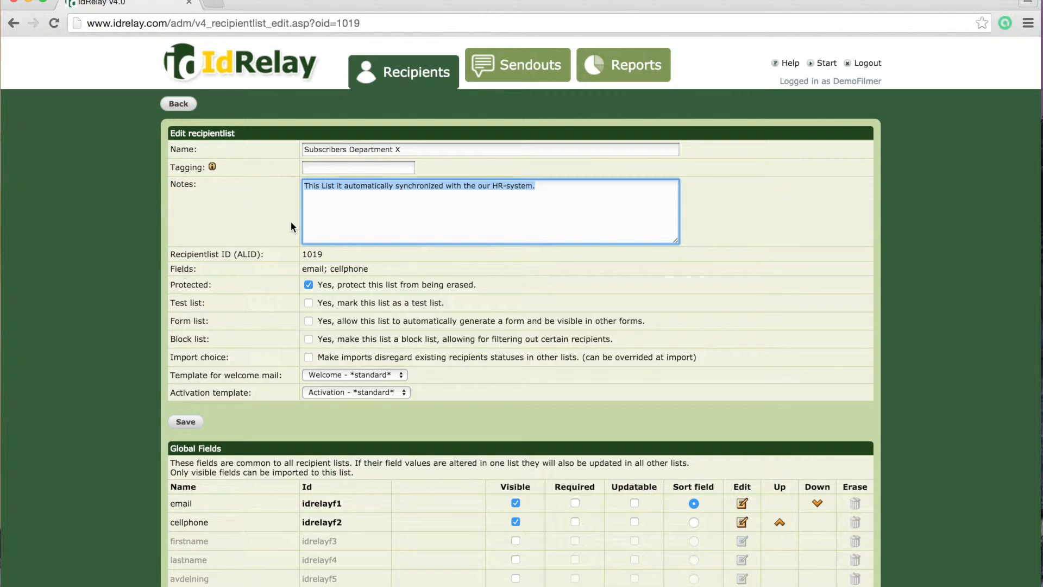
click(397, 81)
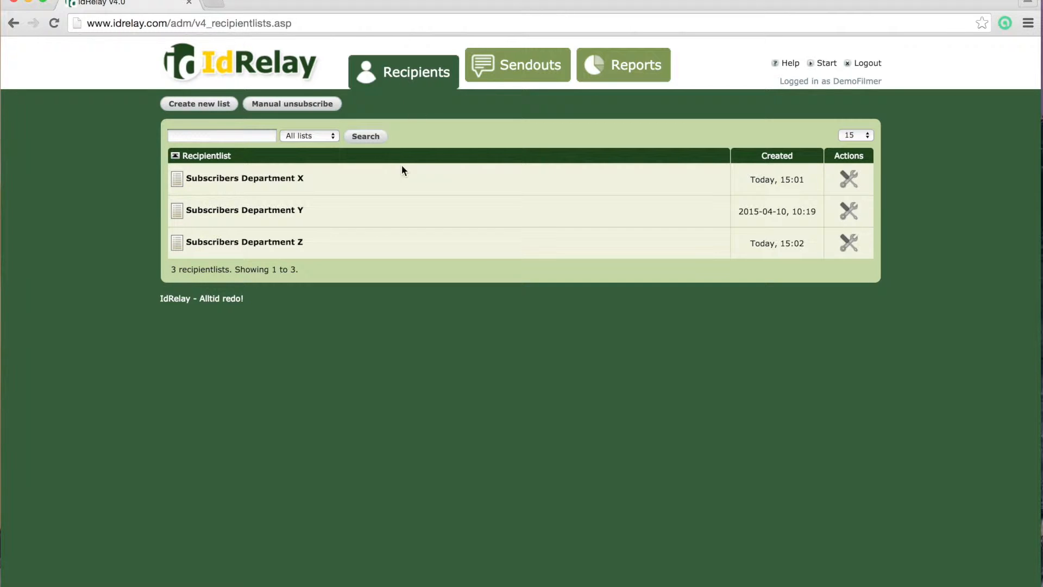
click(296, 242)
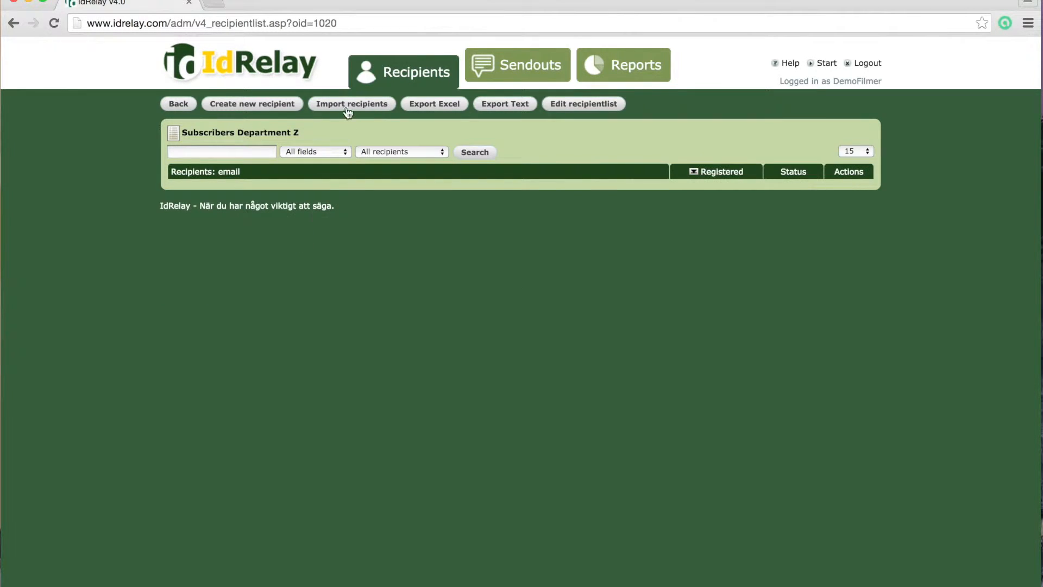
click(347, 109)
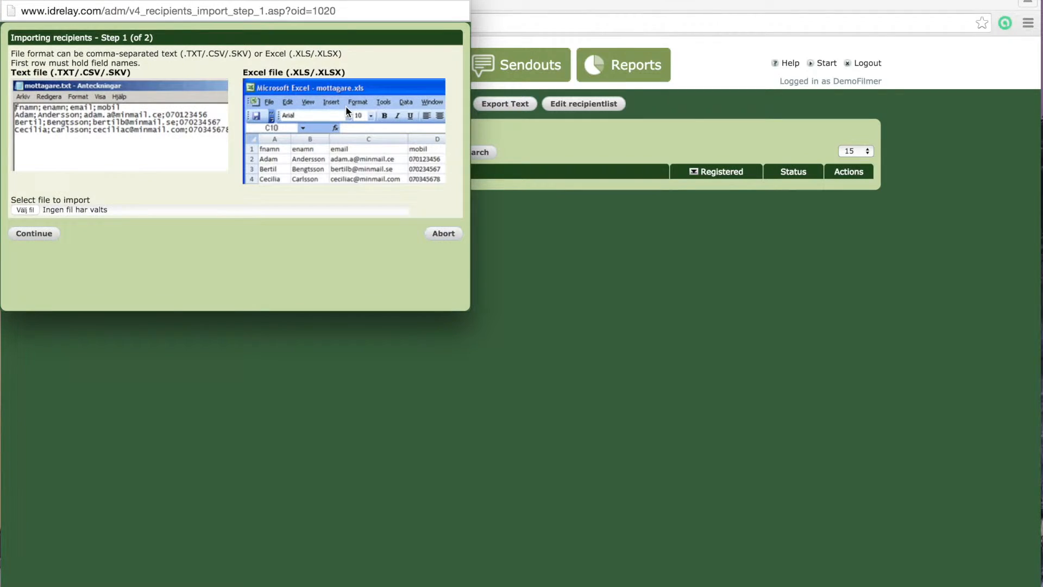
click(141, 210)
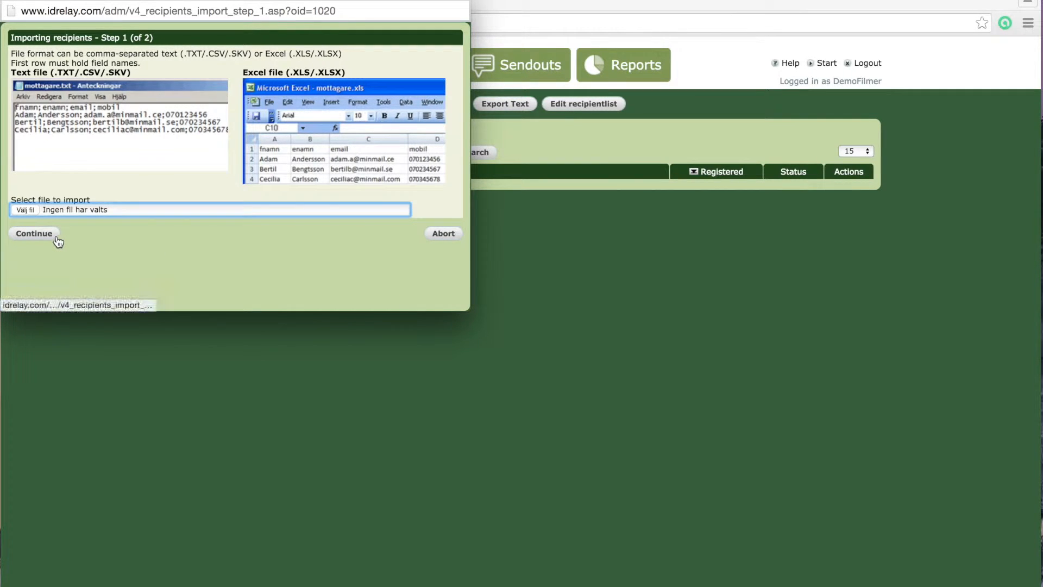
click(55, 234)
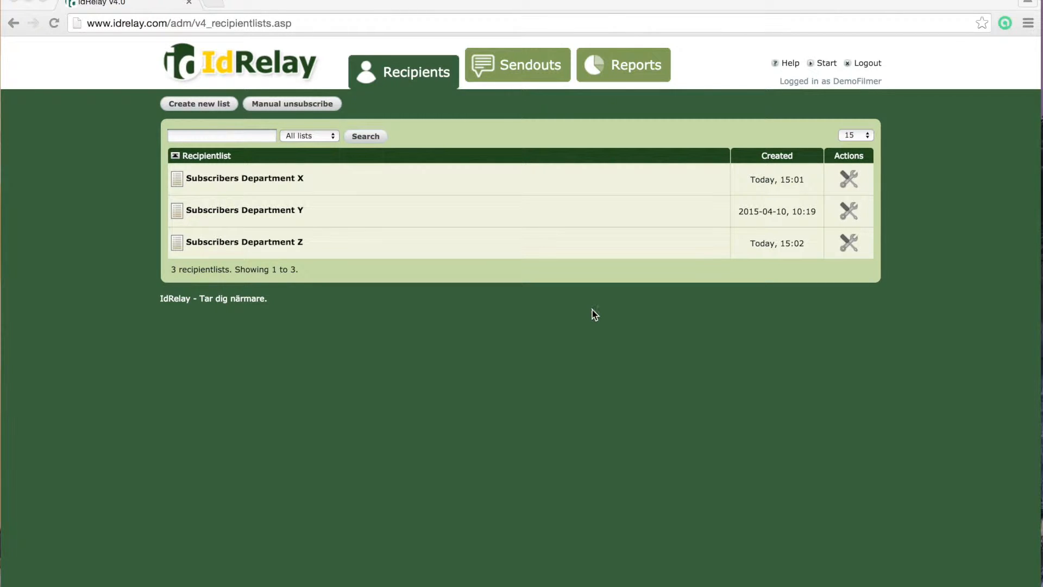
Open the News from Department Y sendout and continue past its parameters
click(513, 68)
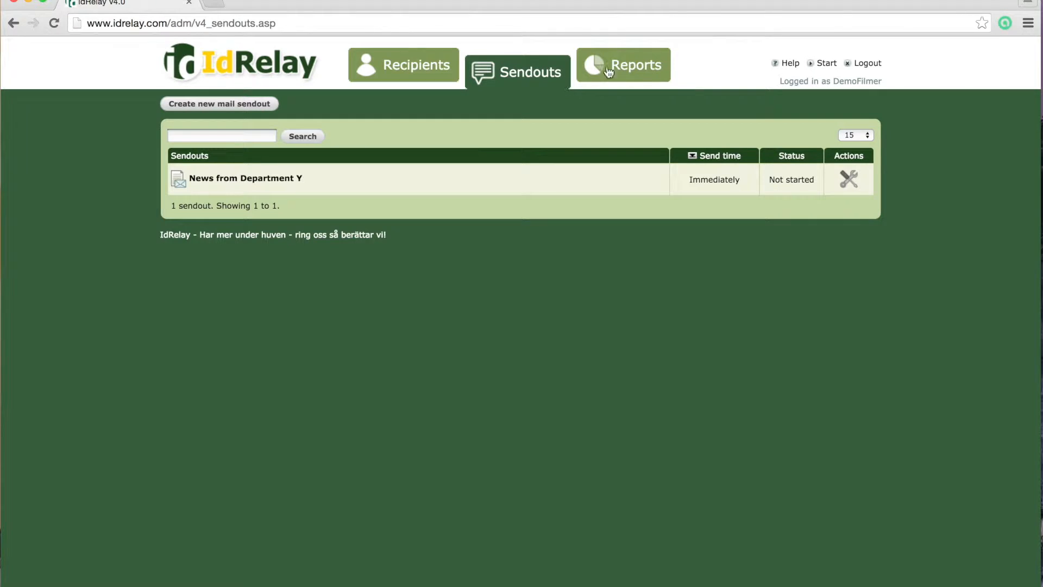
click(280, 185)
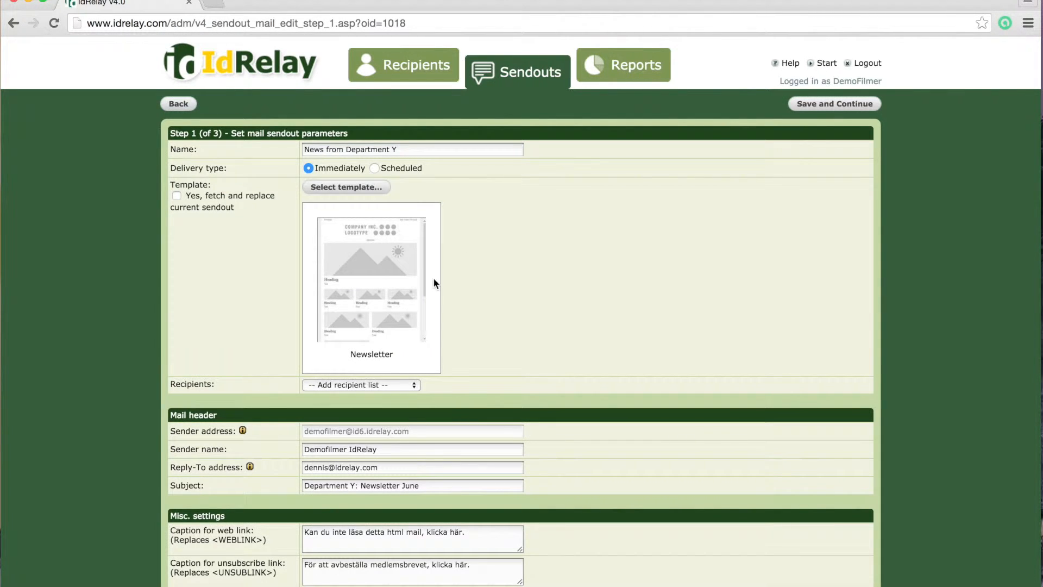
click(848, 109)
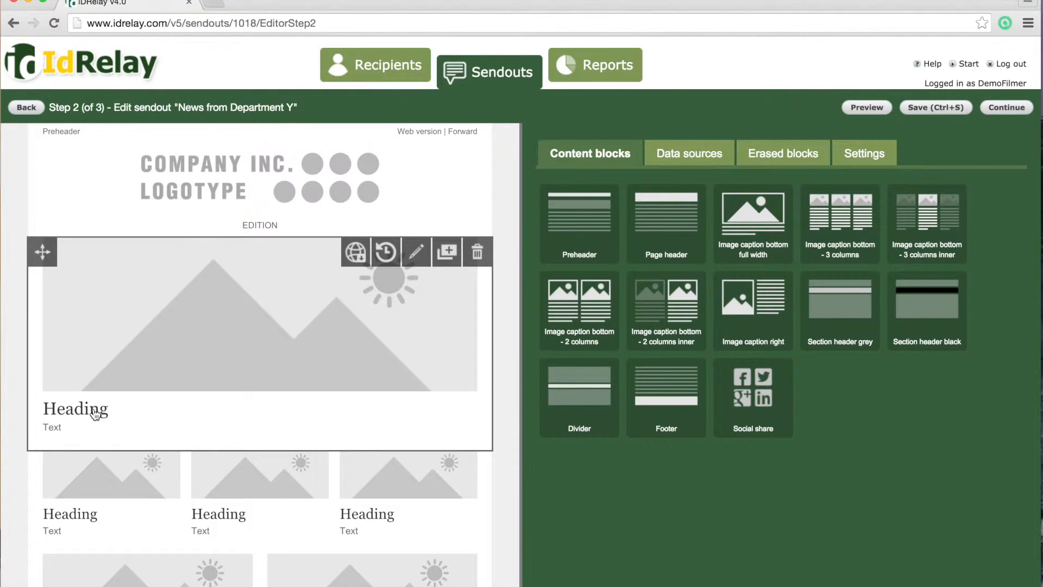
Change the main heading to 'This is a new heading' and save, moving to review step 3
click(152, 408)
double_click(558, 283)
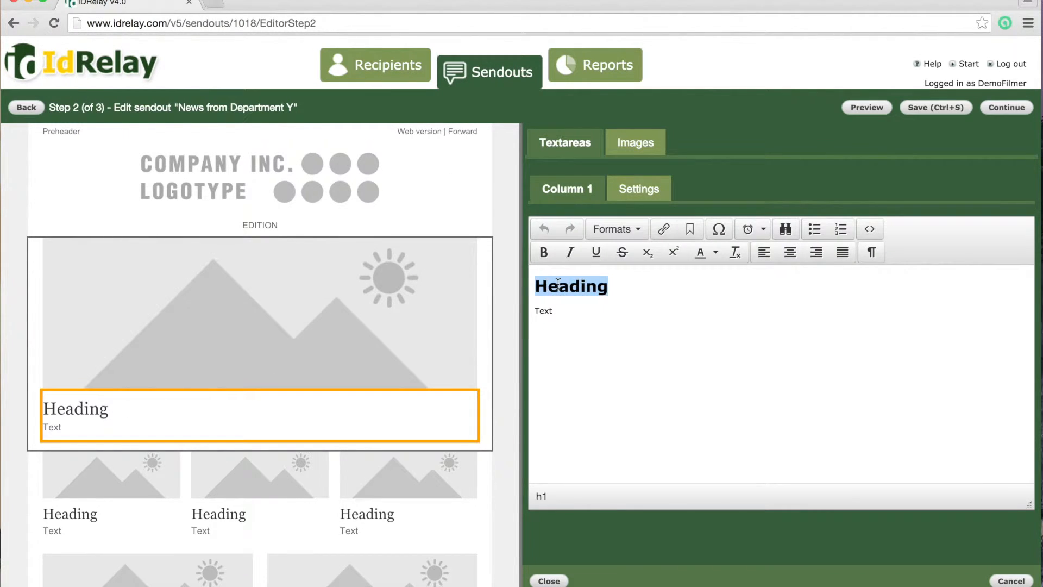
text(This is a)
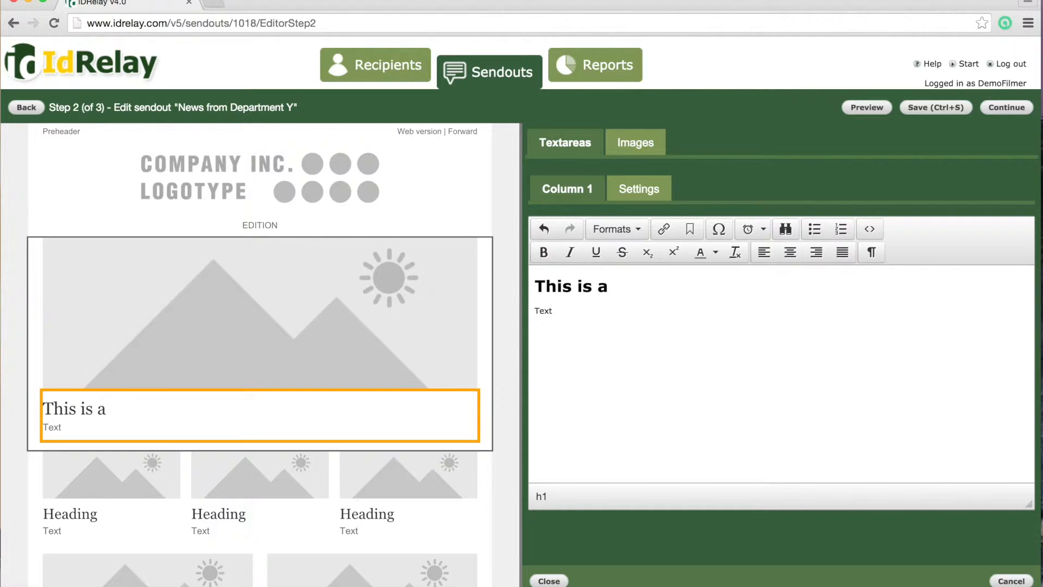
text( new headion)
key(BackSpace)
key(BackSpace)
text(ng)
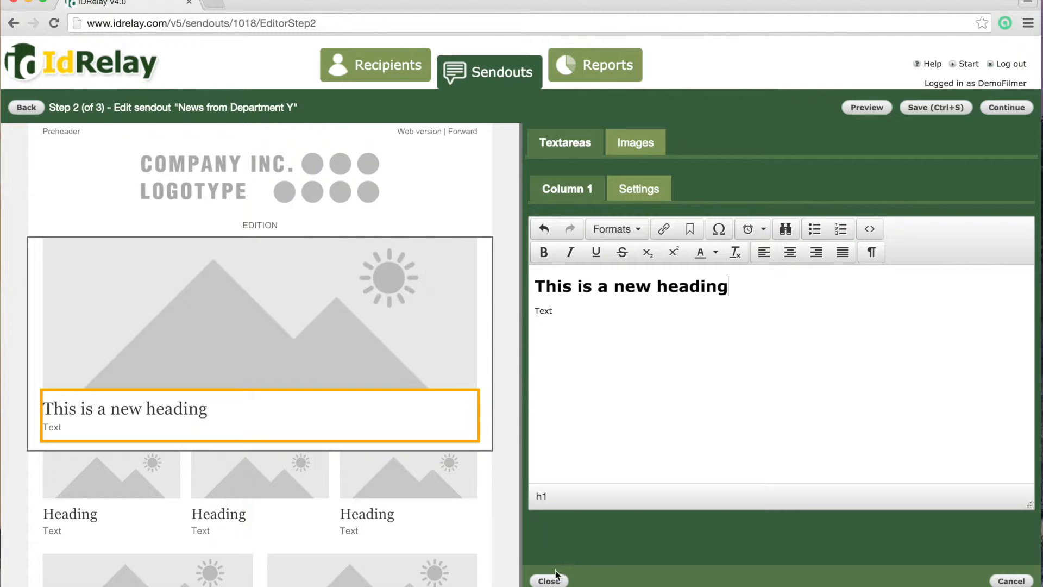
click(550, 579)
click(1006, 107)
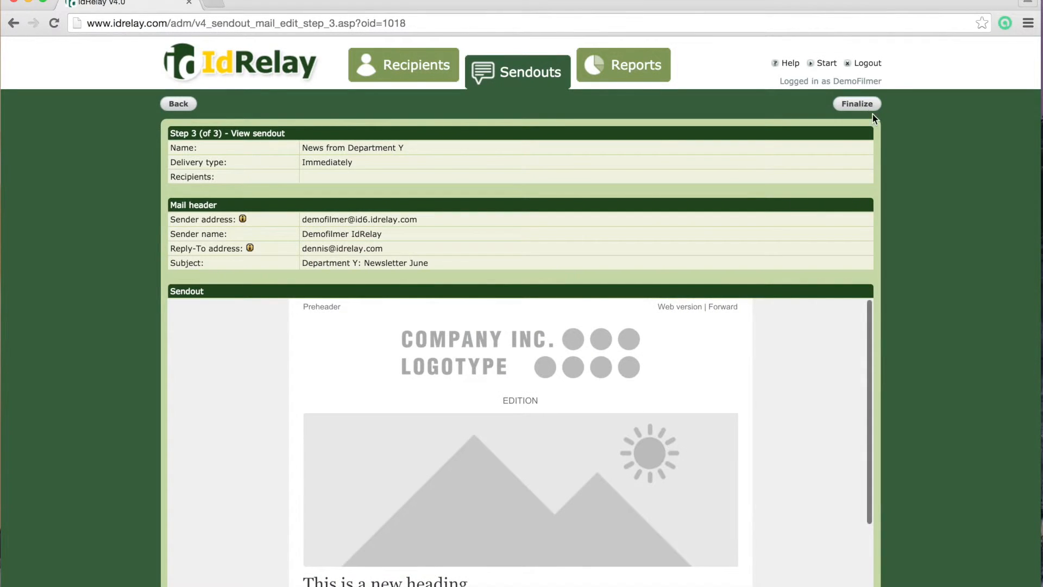
Finalize News from Department Y, left as Not started, and open the Reports overview
click(869, 107)
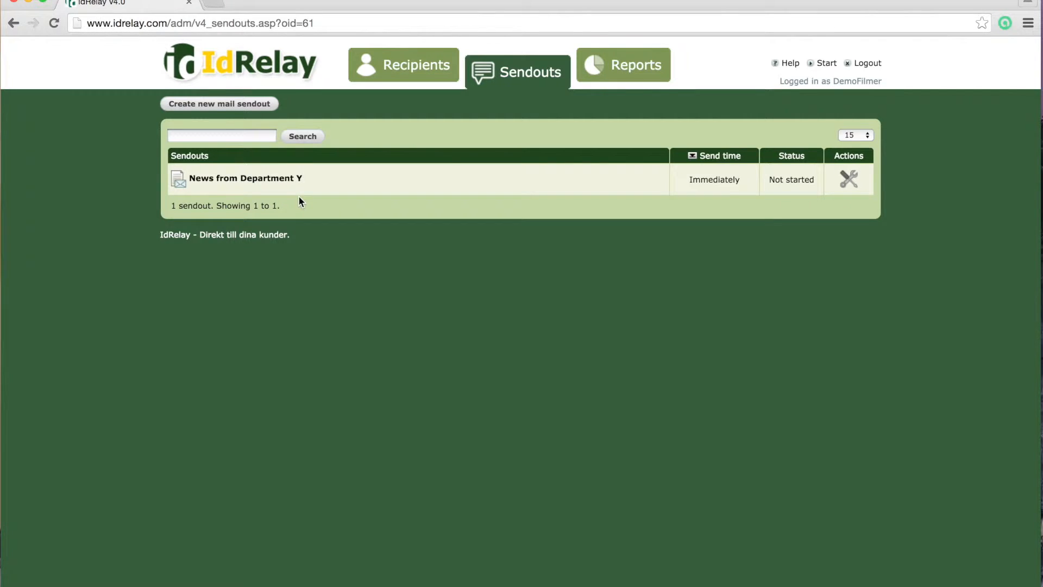
click(617, 76)
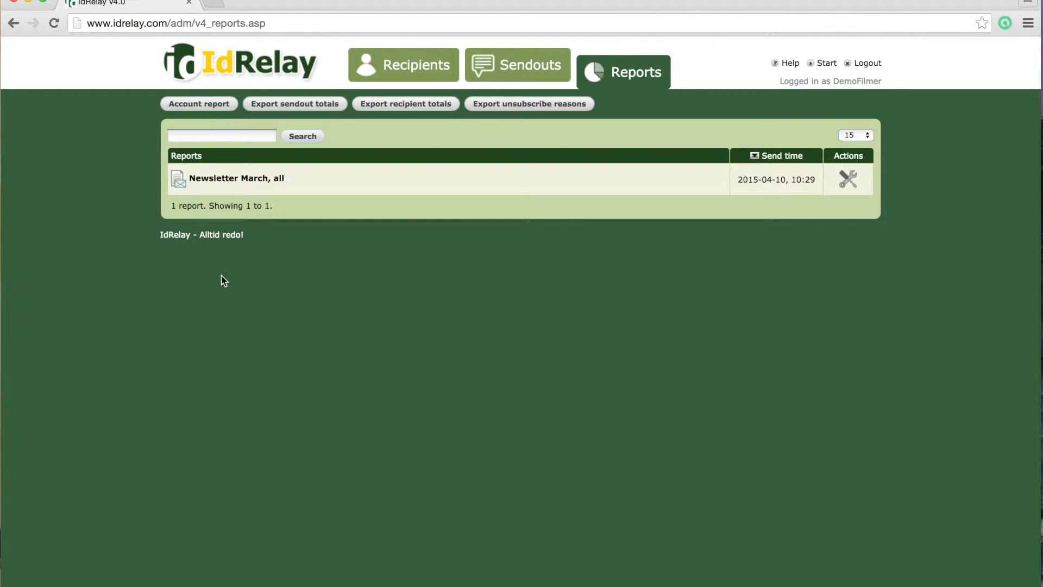
Open the 'Newsletter March, all' report and show its 2 verified viewers
click(246, 180)
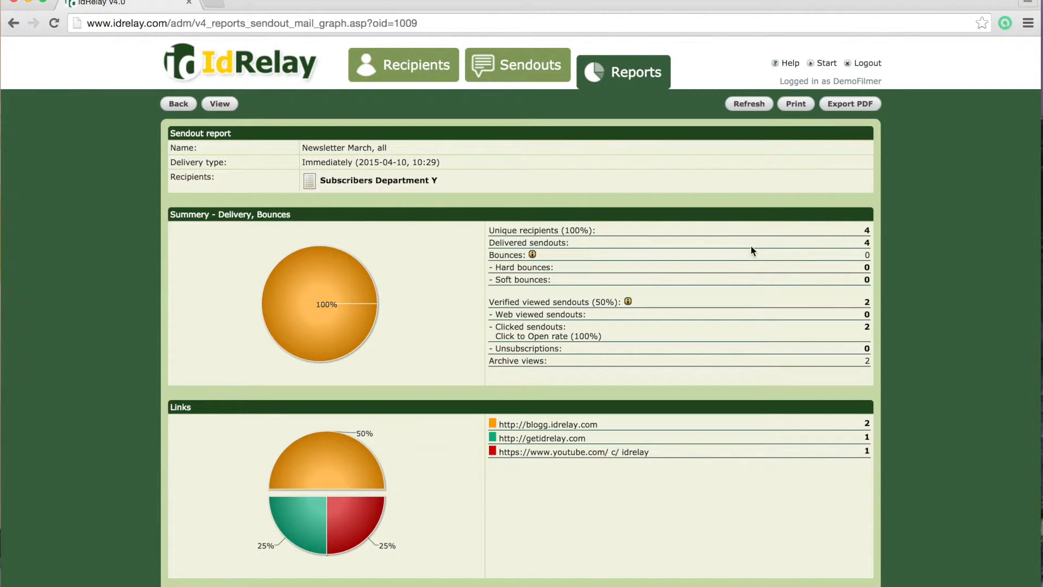
scroll(722, 299, down, 6)
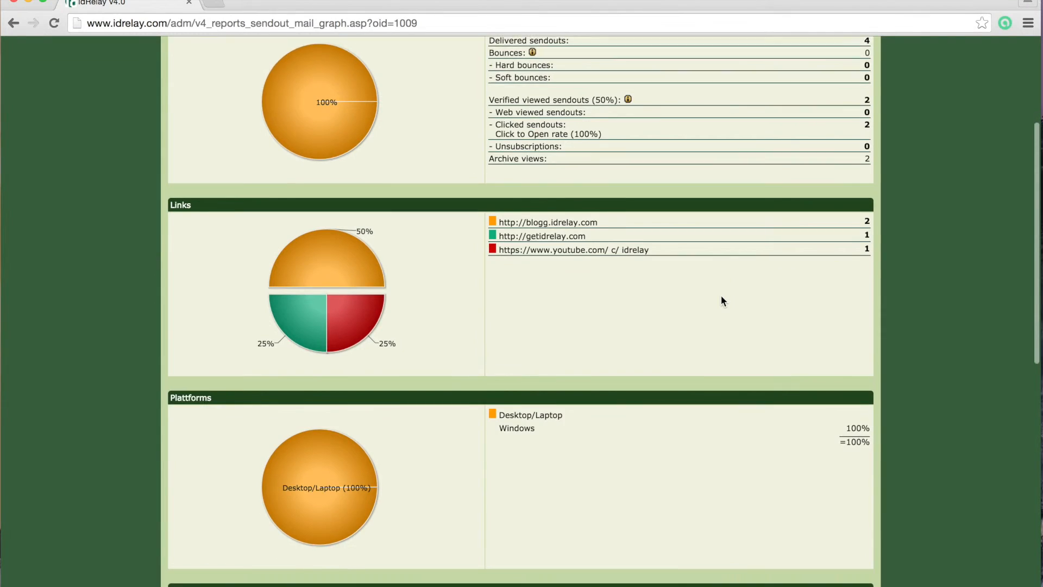
scroll(721, 297, up, 6)
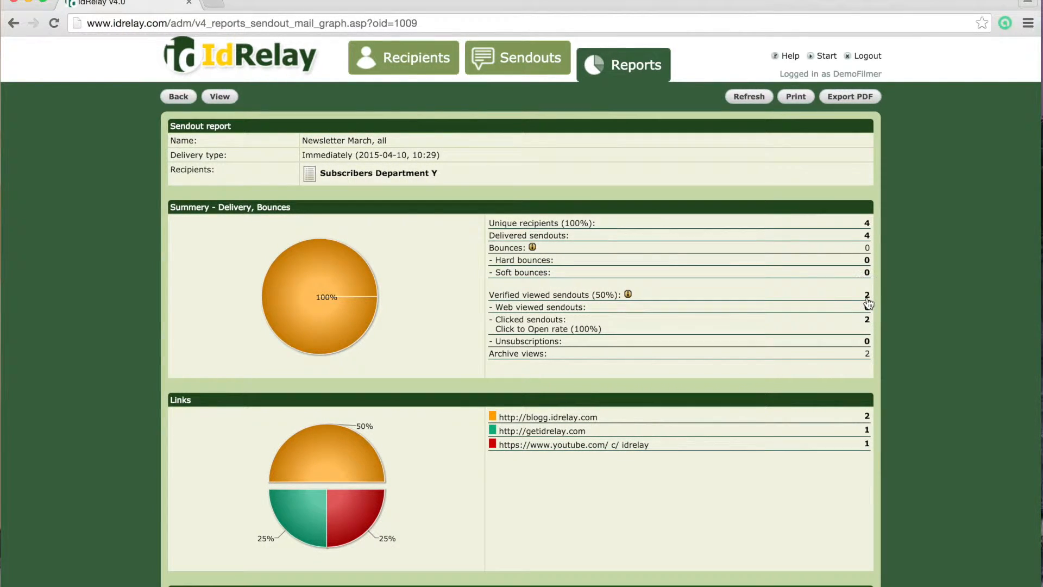
click(868, 301)
drag(252, 4, 578, 146)
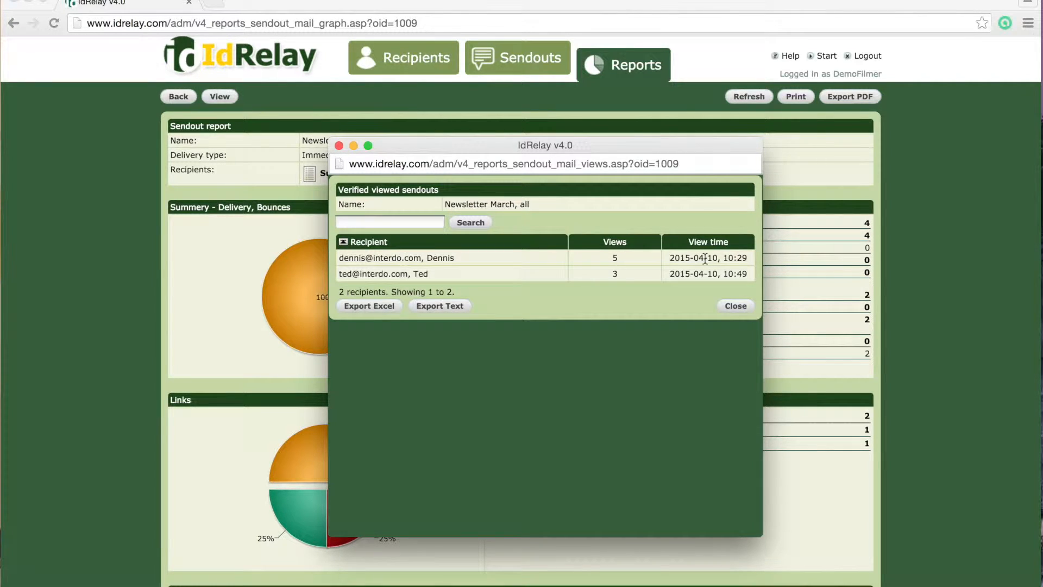
Close the verified viewers window, returning to the Recipients page with lists X, Y and Z
click(736, 305)
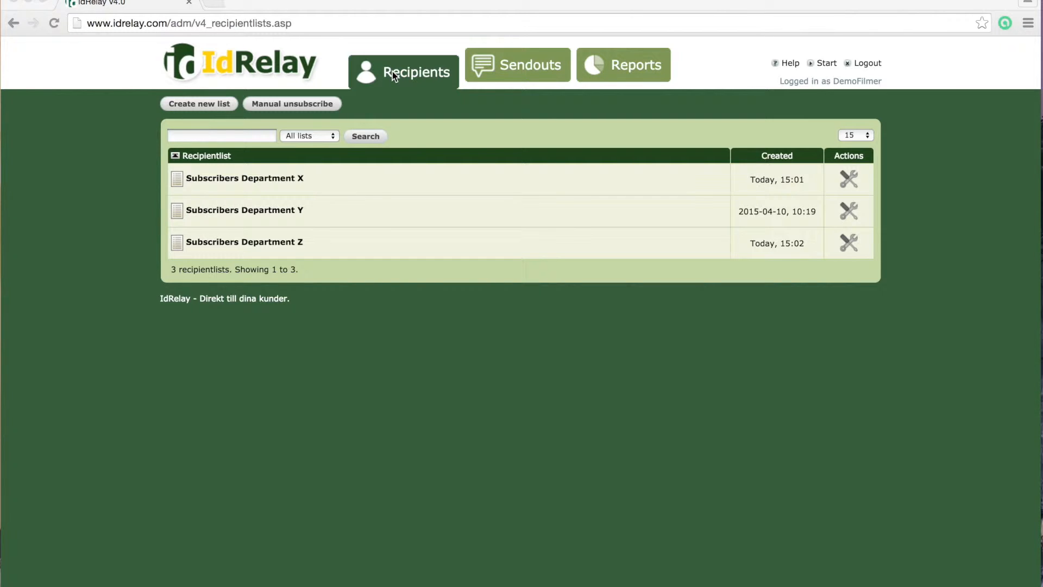
Create test list 'Prooflist' with the firstname field visible, save it, and return to the lists overview
click(224, 104)
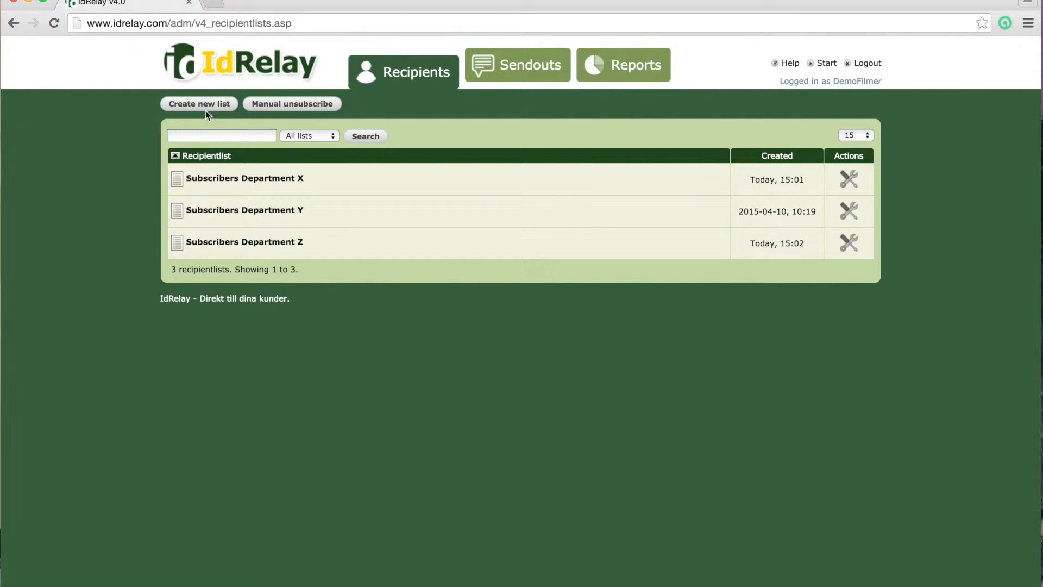
click(205, 109)
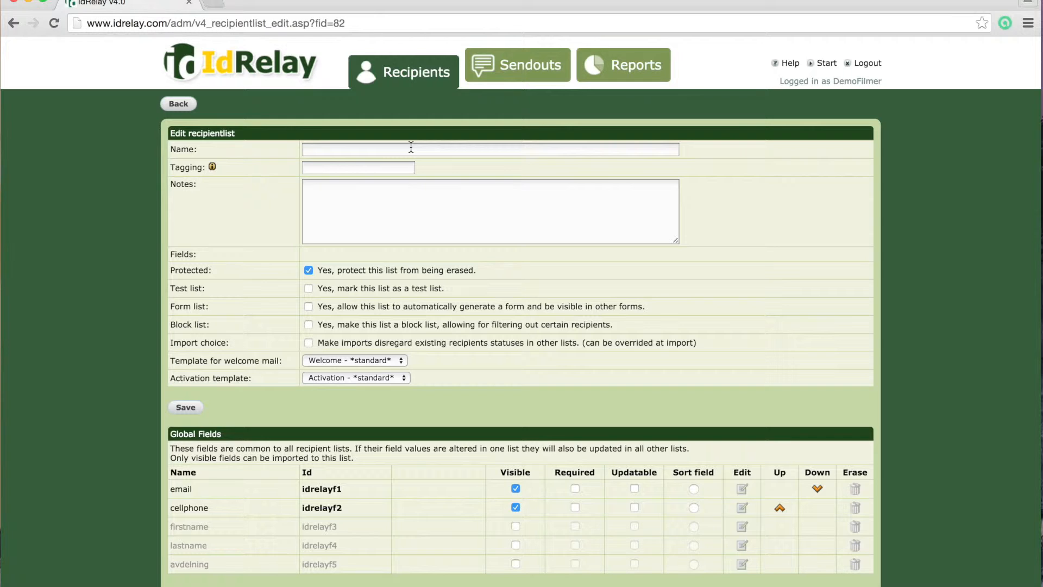
click(412, 148)
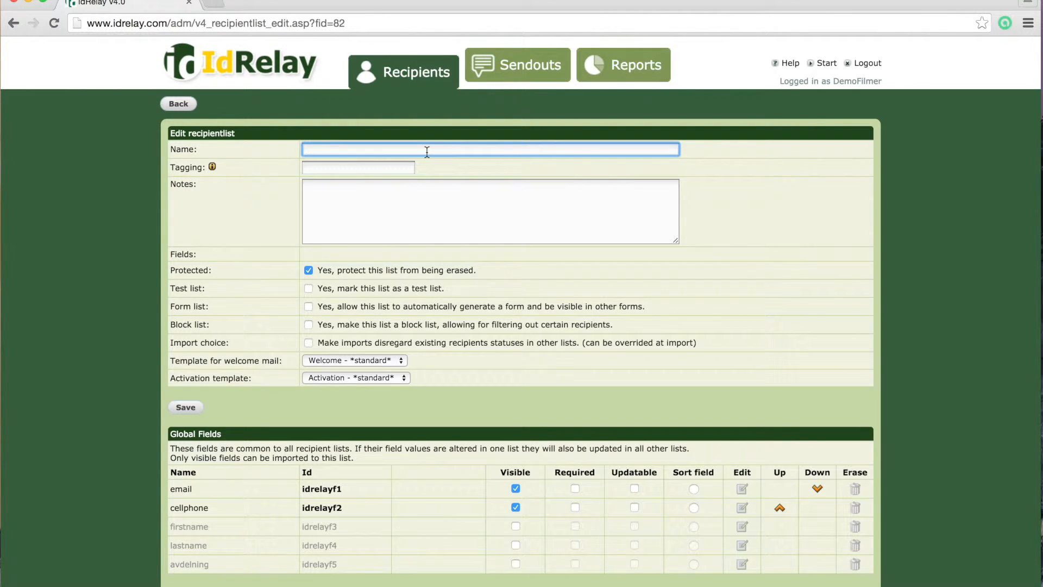
text(Prooflist)
click(308, 289)
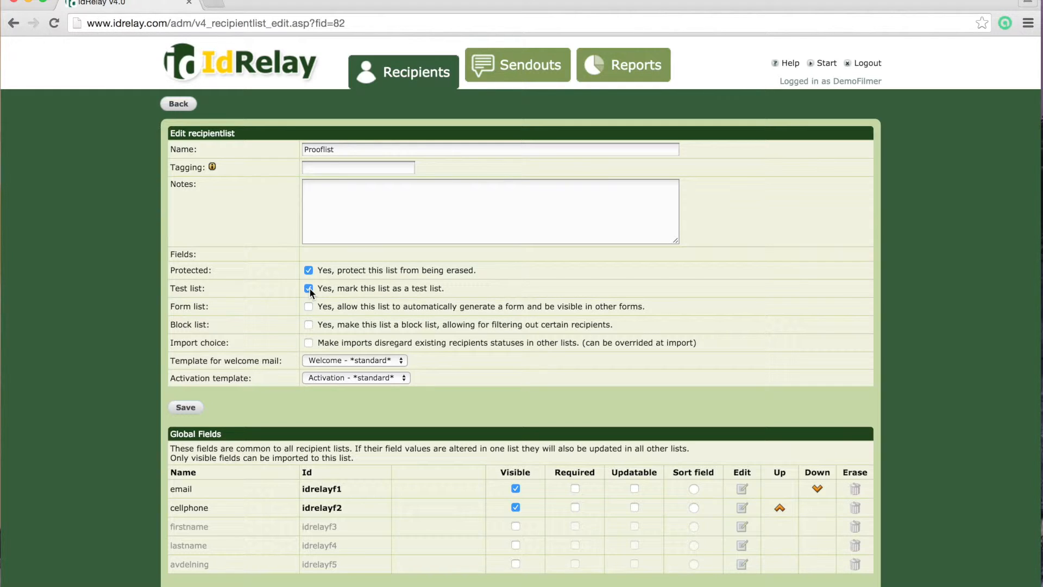
scroll(520, 480, down, 2)
click(515, 482)
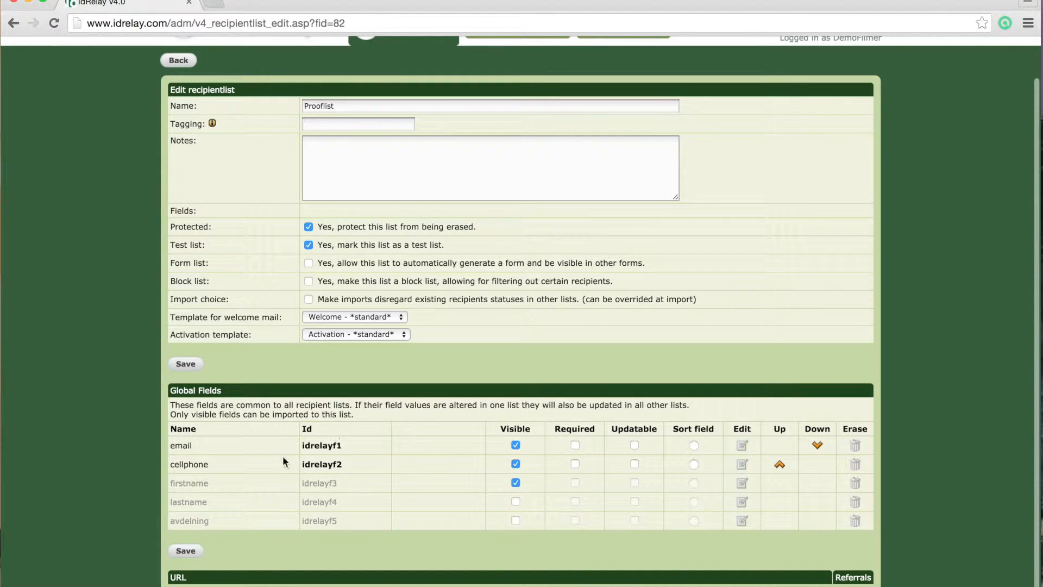
click(185, 550)
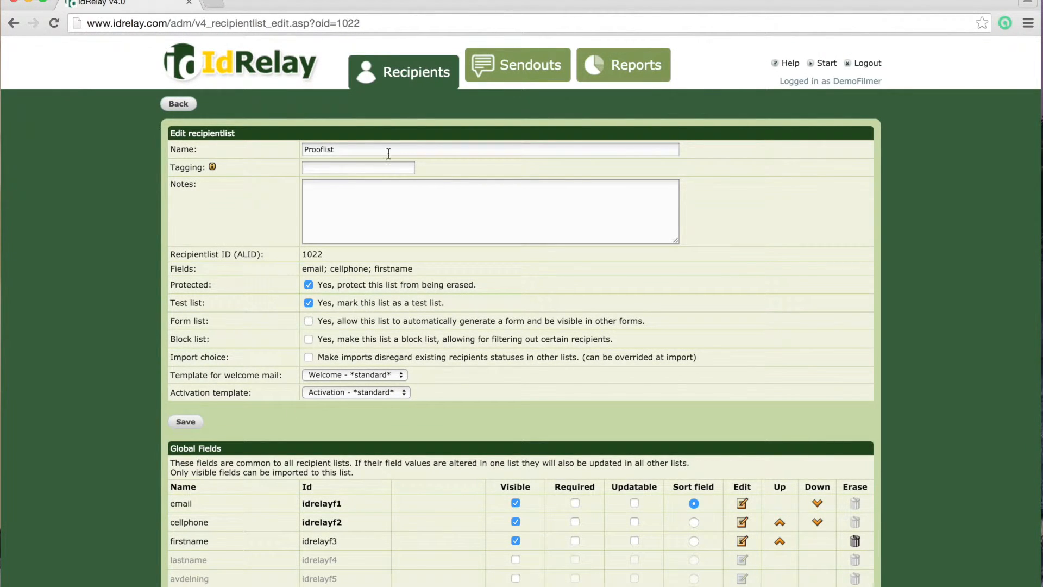
click(409, 79)
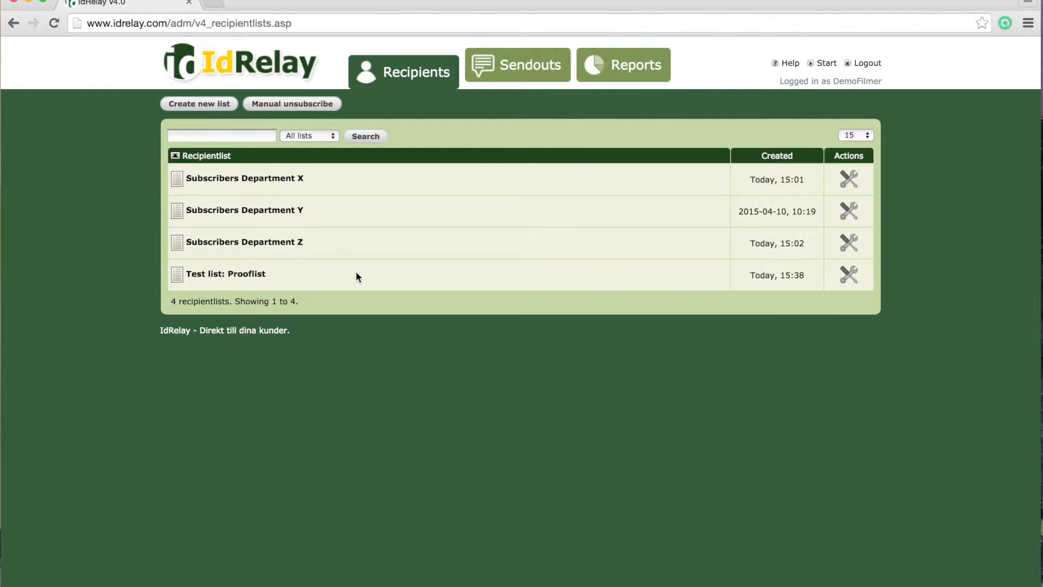
Open Prooflist and save a first recipient with an e-mail address
click(240, 274)
click(267, 111)
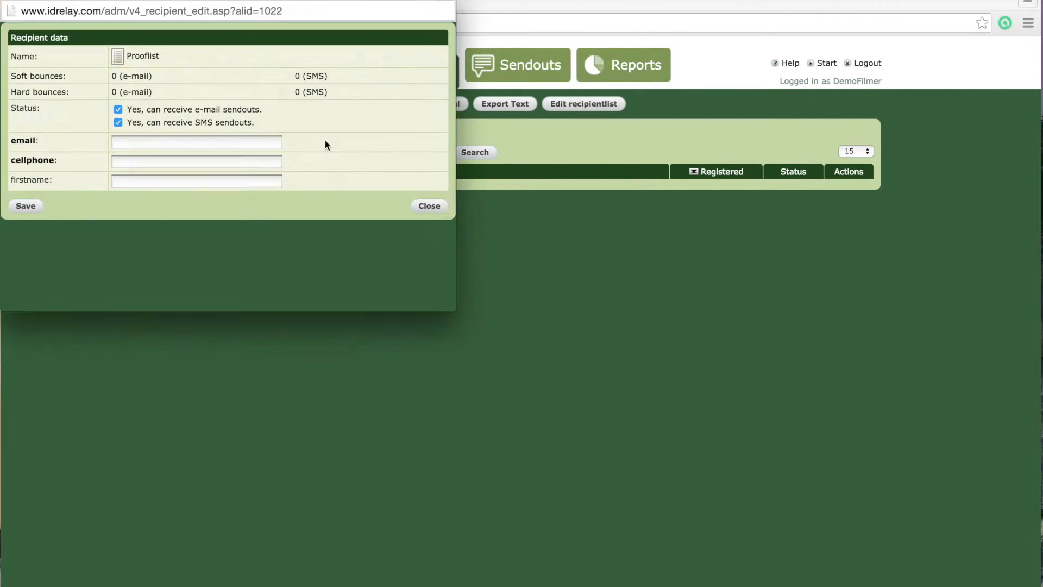
click(166, 142)
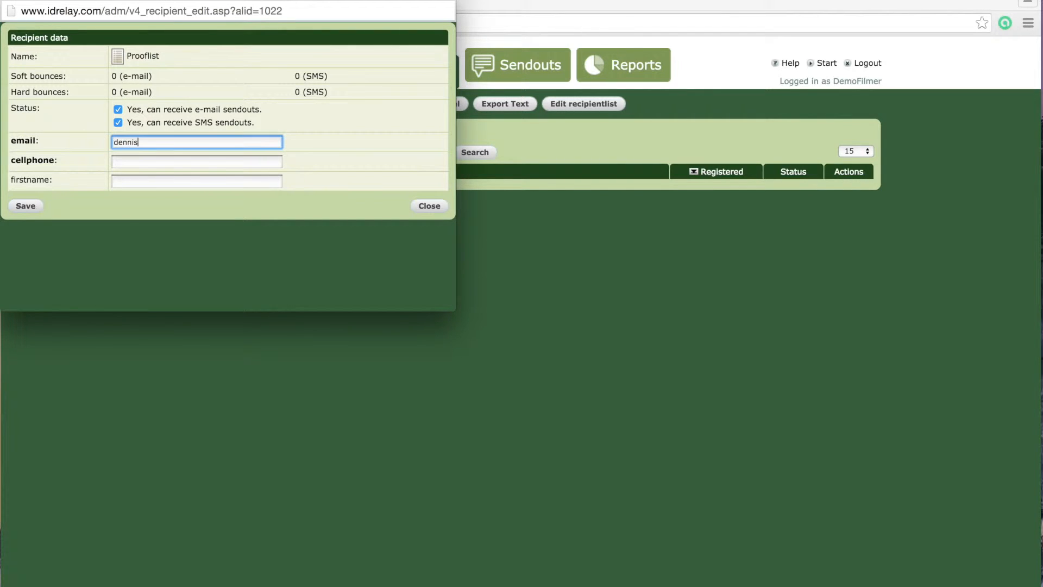
drag(215, 0, 347, 54)
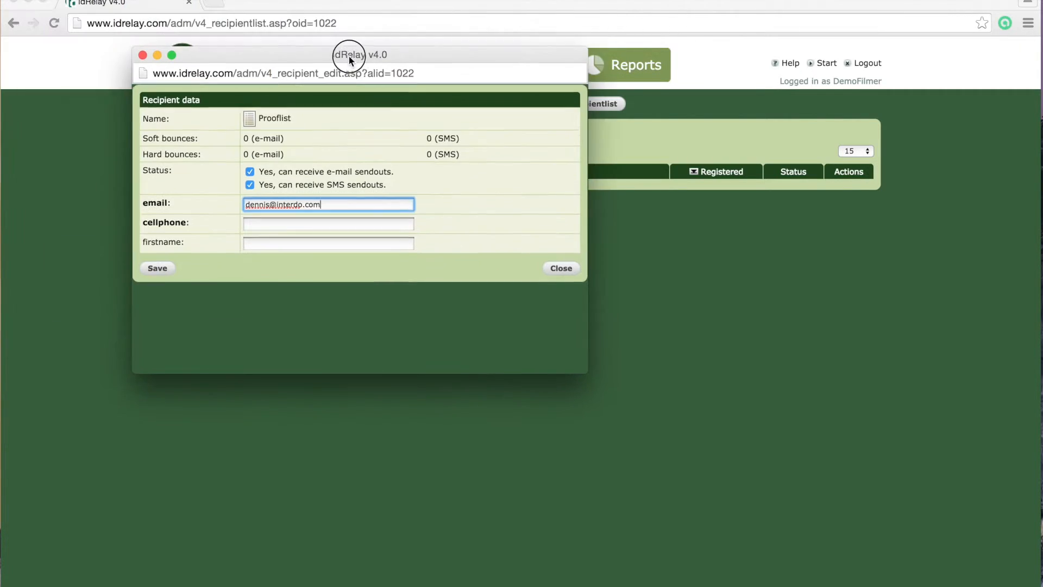
click(157, 268)
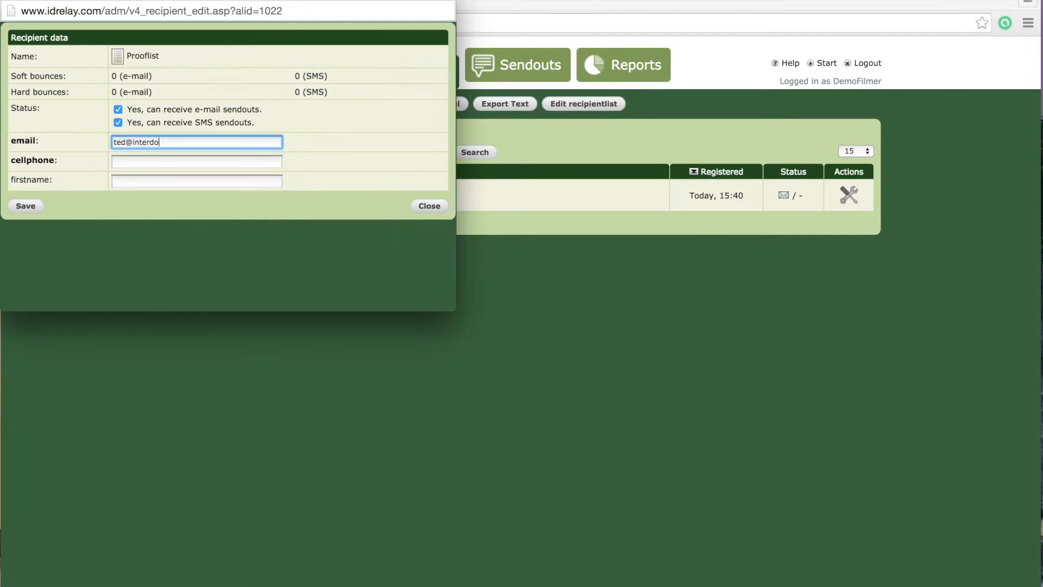
Save a second Prooflist recipient with a first name, then go to the Sendouts page
key(Tab)
text(Ted)
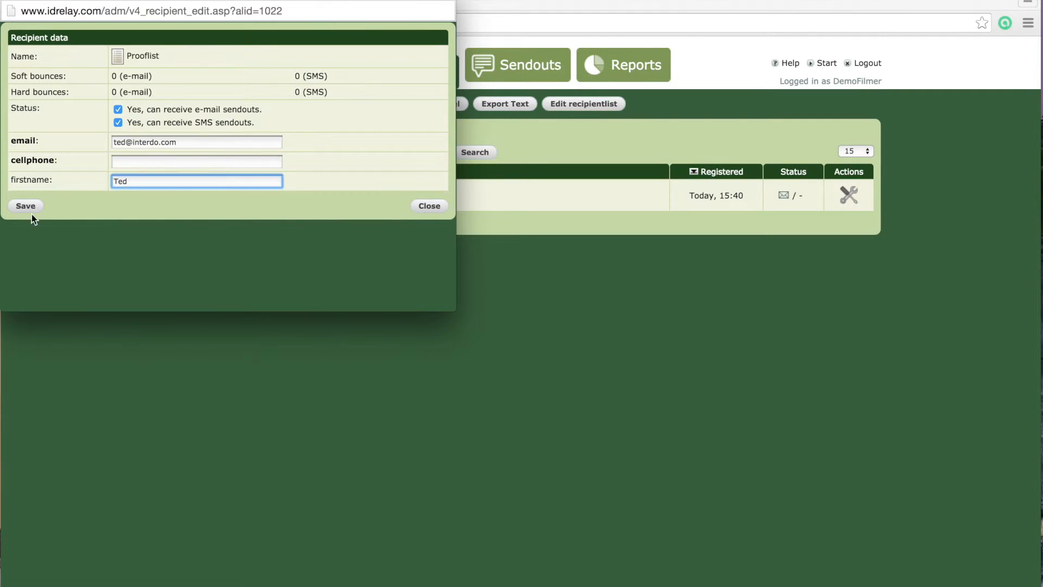
click(27, 208)
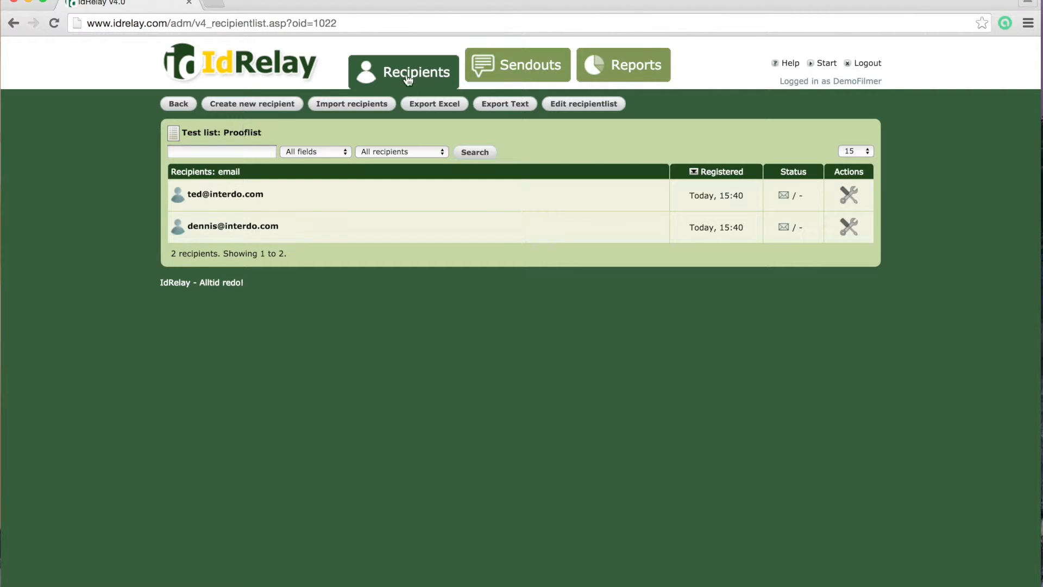
click(516, 65)
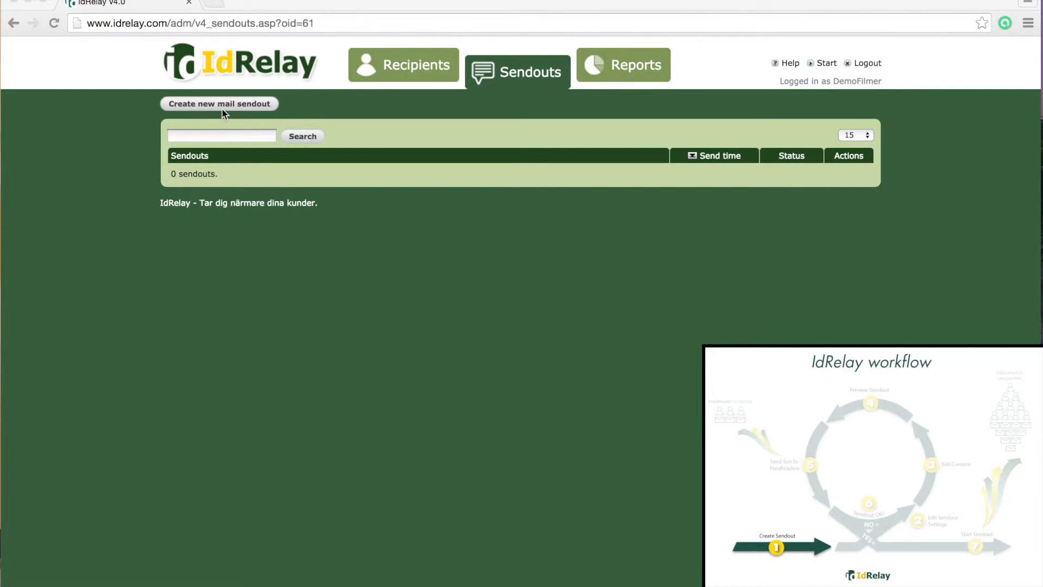
Create sendout 'Newslettter Dept Y' with subject 'Newsletter Department Y - 2015' and the Newsletter template
click(223, 107)
click(223, 104)
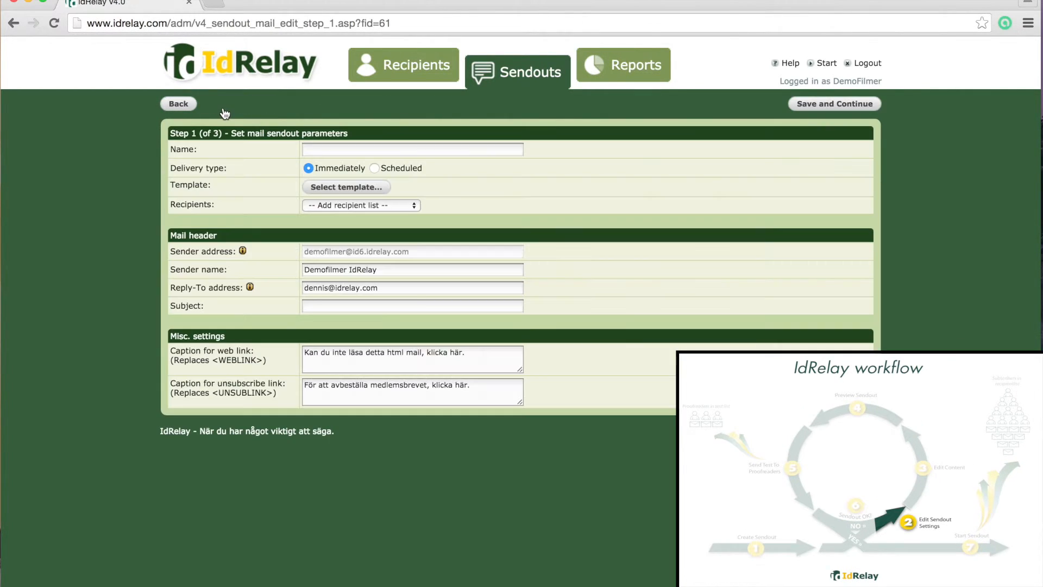
click(331, 149)
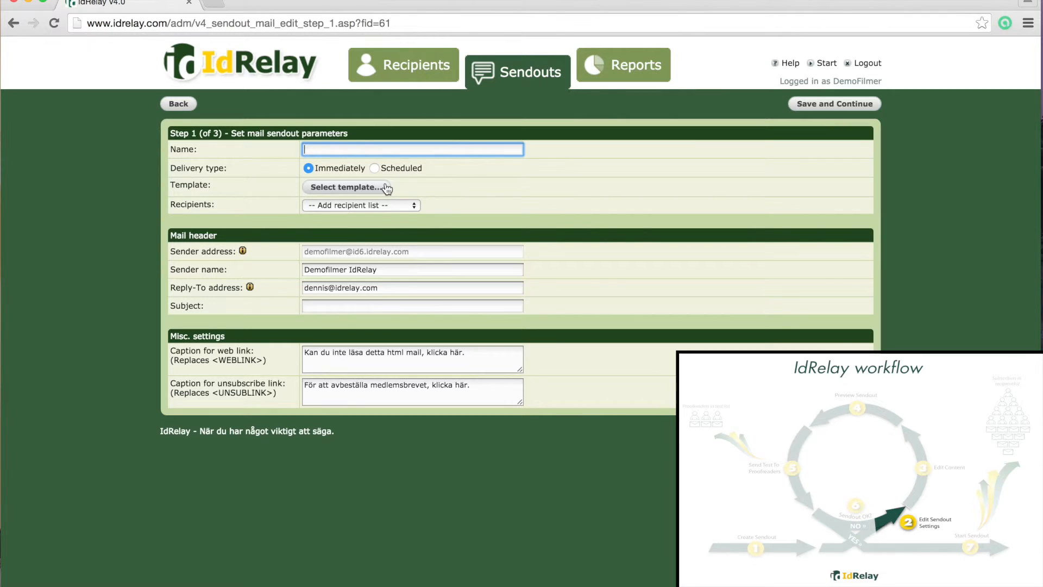
text(Newslettter Dept Y)
click(348, 307)
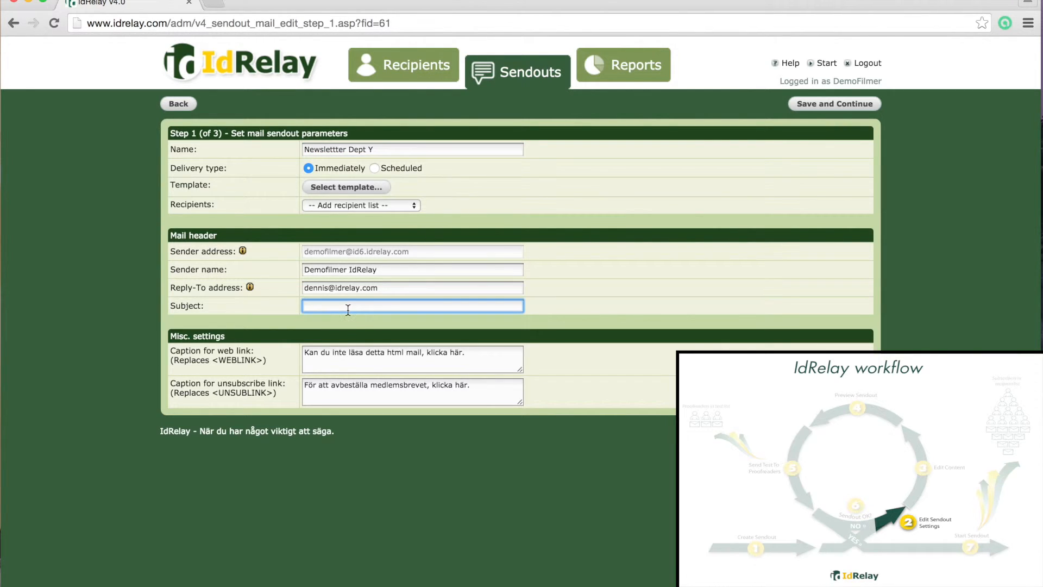
text(Newsletter Department Y - 2015)
click(359, 190)
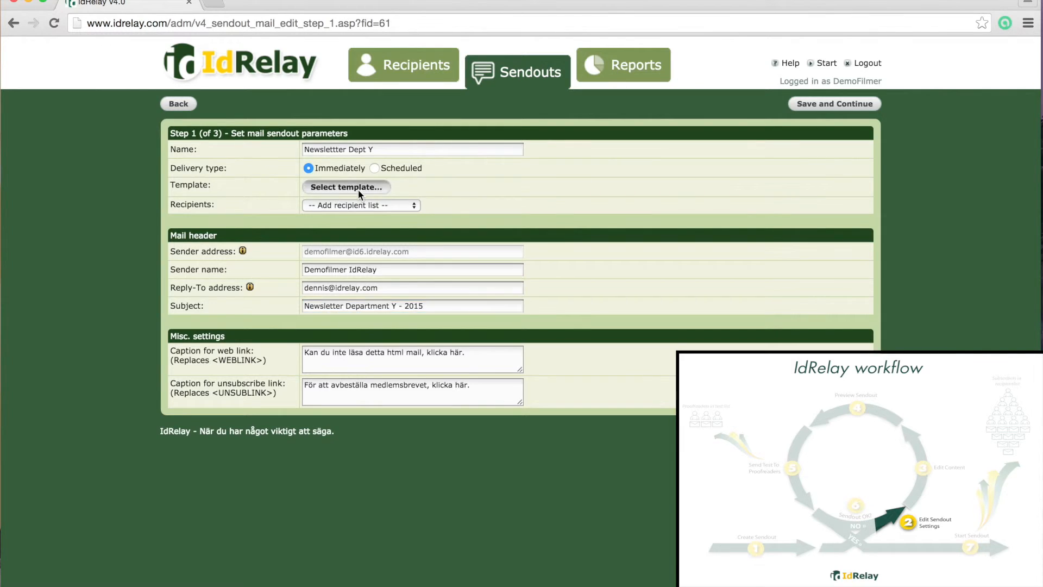
click(172, 295)
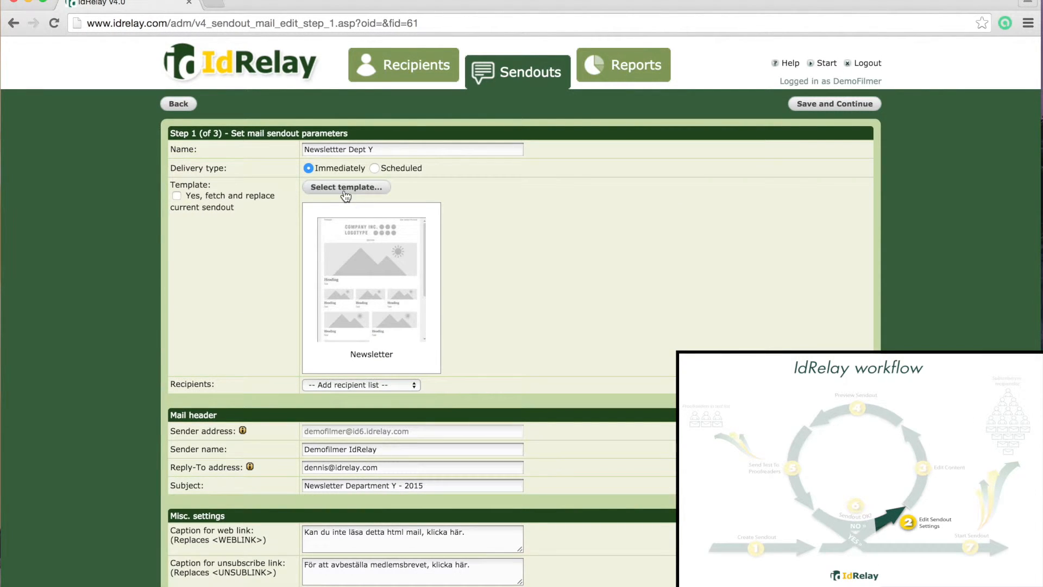
Choose Subscribers Department Y as the sendout's recipient list and save the settings
click(389, 383)
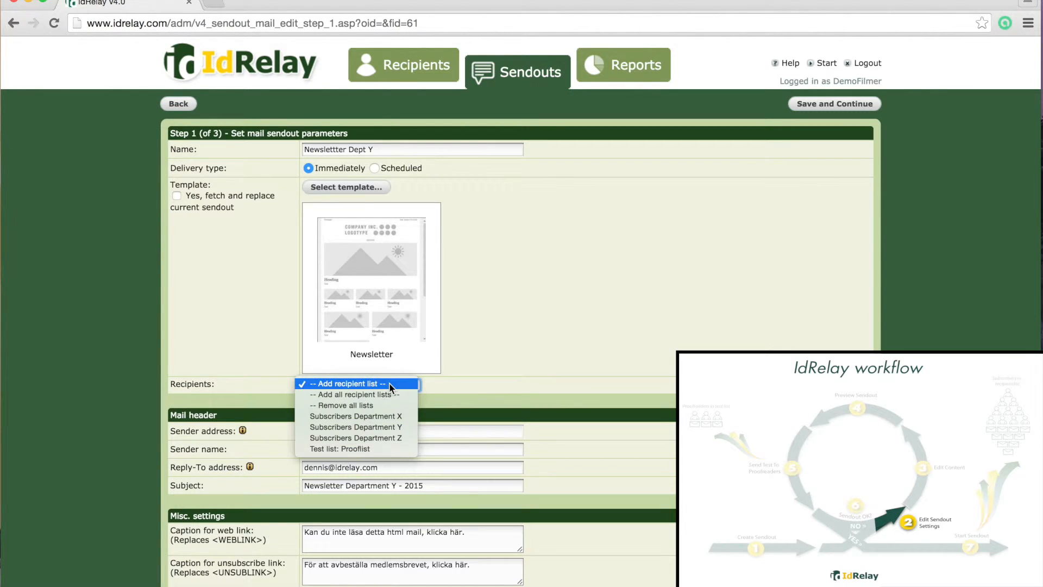
click(380, 428)
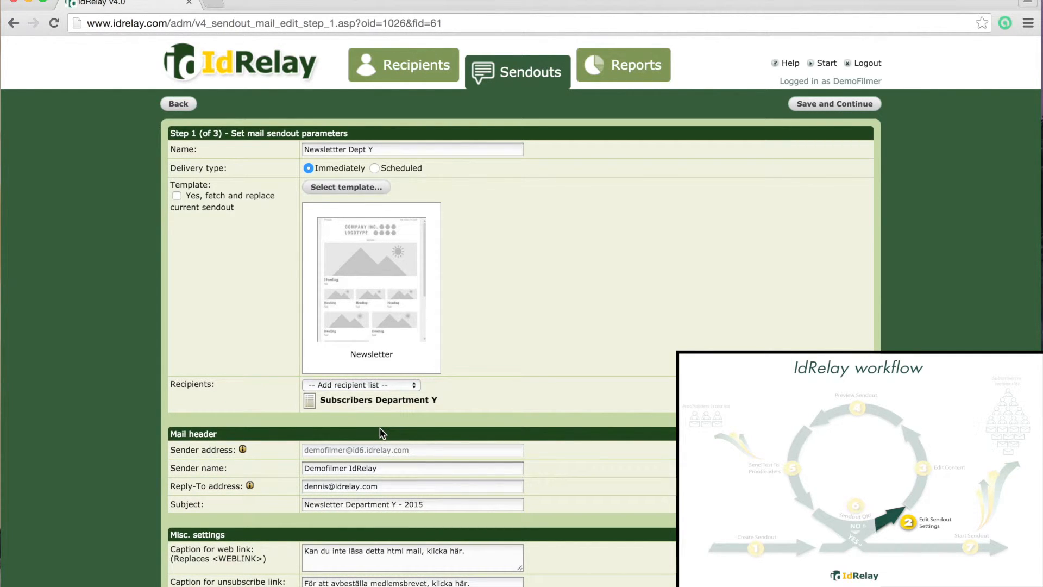
click(399, 385)
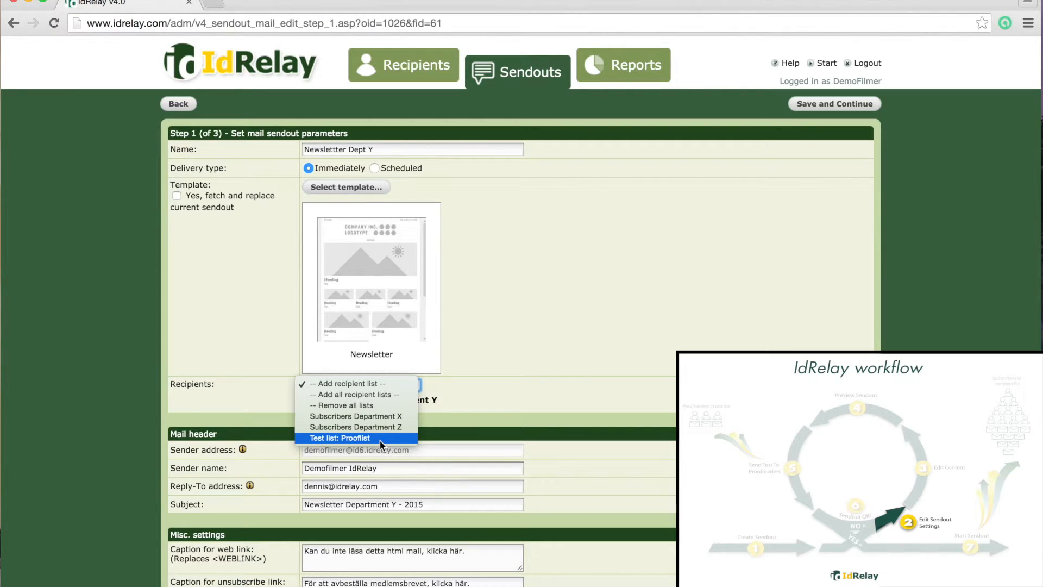
click(640, 324)
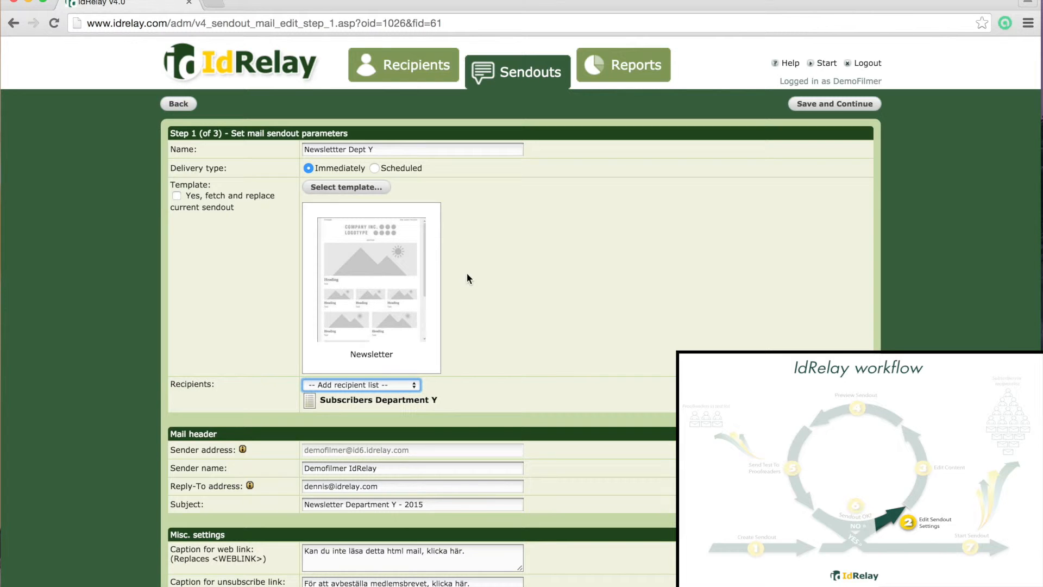
click(868, 104)
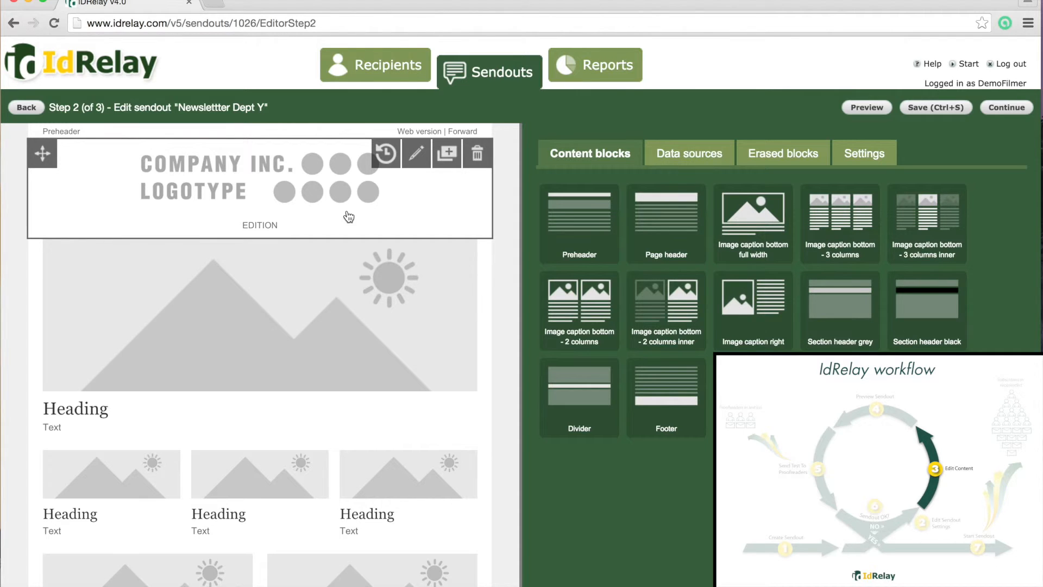
Replace the placeholder picture with a photo, set the headline 'Improved results for department Y', and rewrite the body text
click(242, 326)
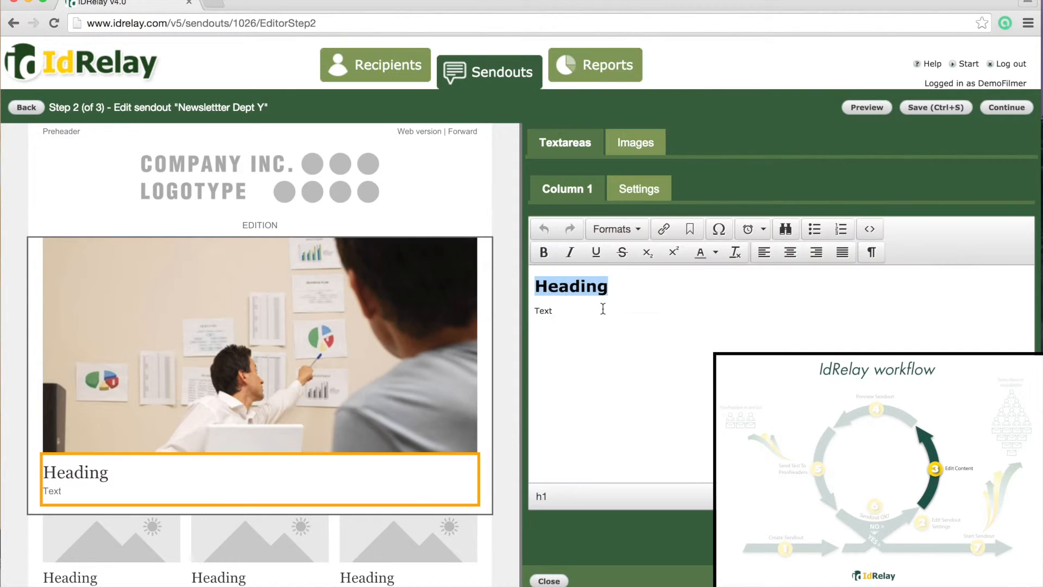
text(Improved results for department Y)
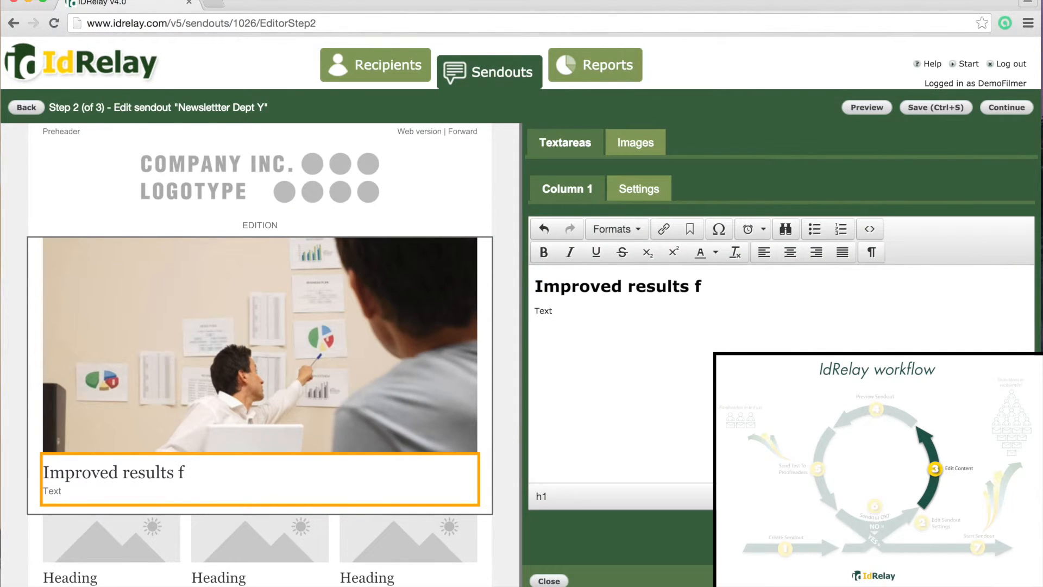
double_click(542, 311)
text(This is the text that goes under the headline. This is the text that goes under the headline. This is the text that goes under the headline. This is the text that goes under the headline. This is the text that goes under the headline. This is the text that goes under the headline.)
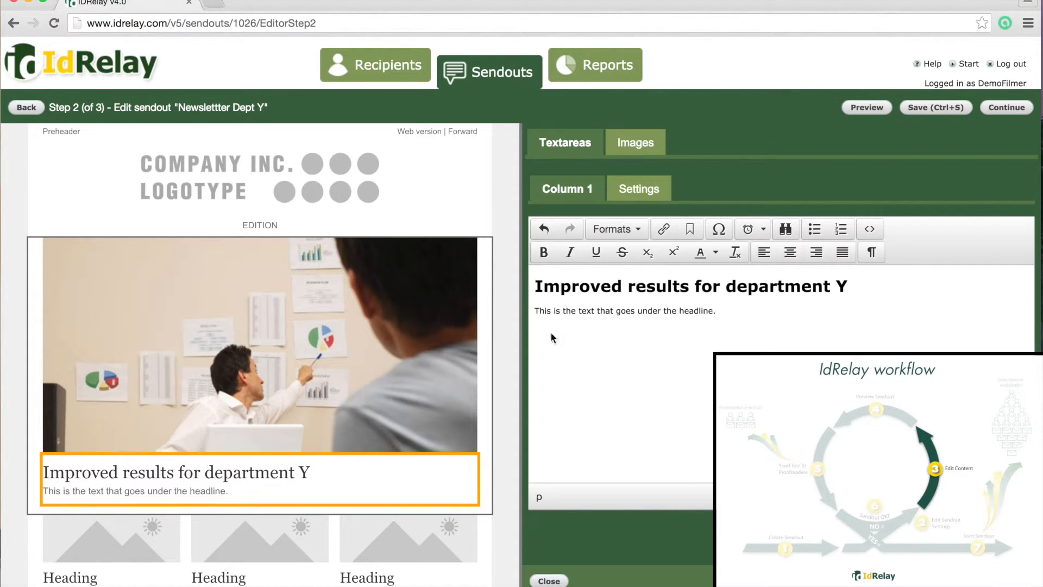
Set the preheader to 'Department Y - 2015' and the edition line to 'DEPARTMENT X - 2014'
click(61, 132)
double_click(554, 278)
text(Department Y - 2015)
click(548, 581)
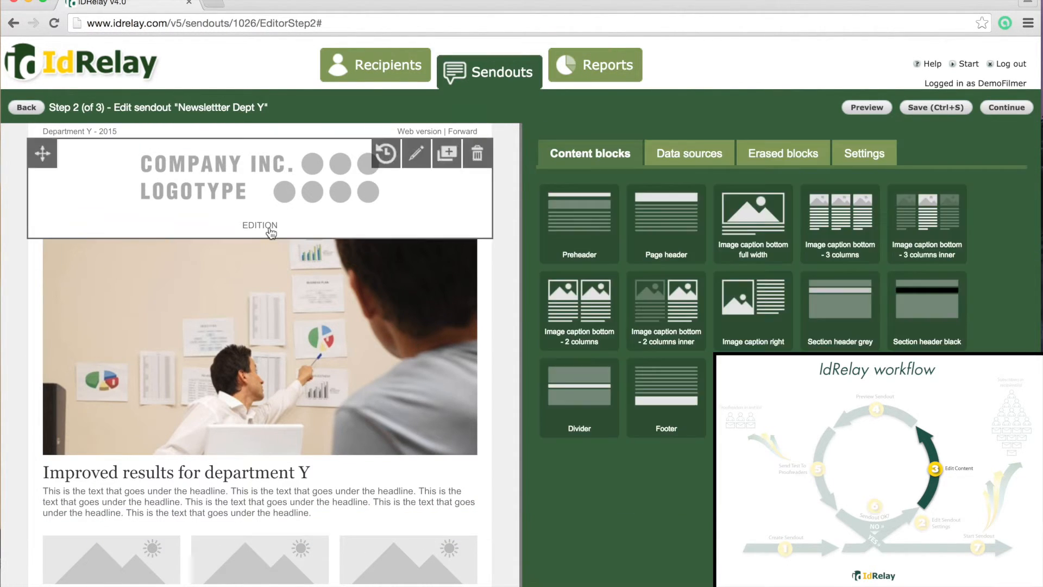
click(261, 225)
double_click(552, 278)
text(DEPARTMENT X - 2014)
click(549, 581)
Delete the column image blocks and save the content for review
scroll(428, 429, down, 3)
click(478, 393)
click(478, 392)
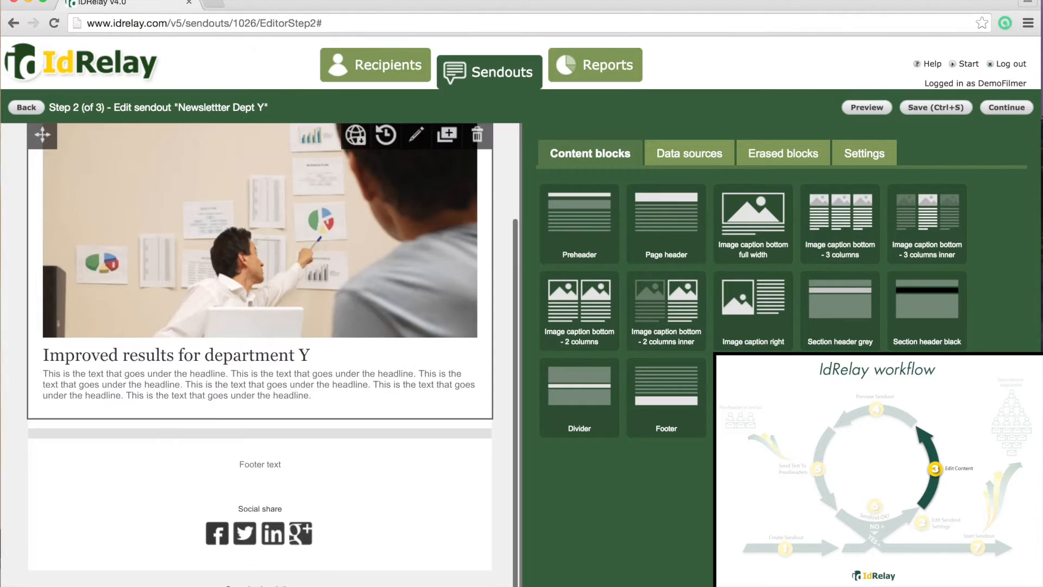
scroll(429, 419, up, 3)
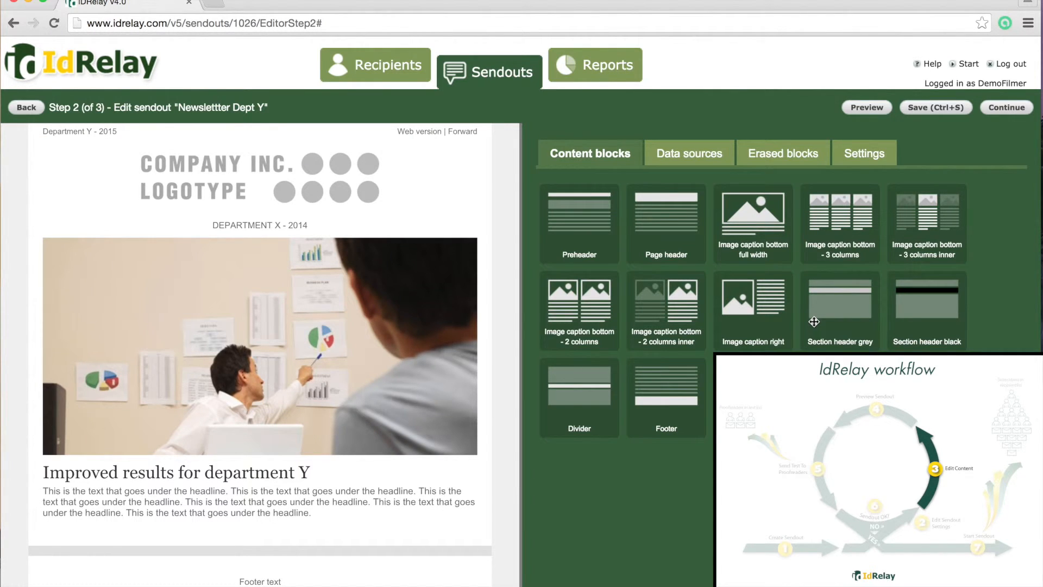
click(1020, 108)
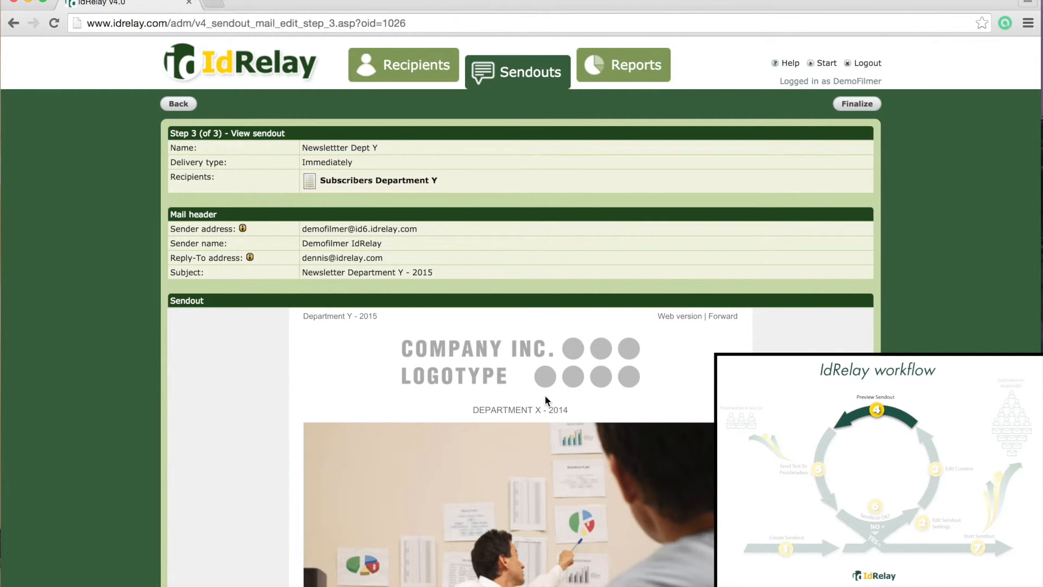
Review the Step 3 summary of 'Newslettter Dept Y' and finalize it as Immediately, Not started
scroll(545, 397, down, 8)
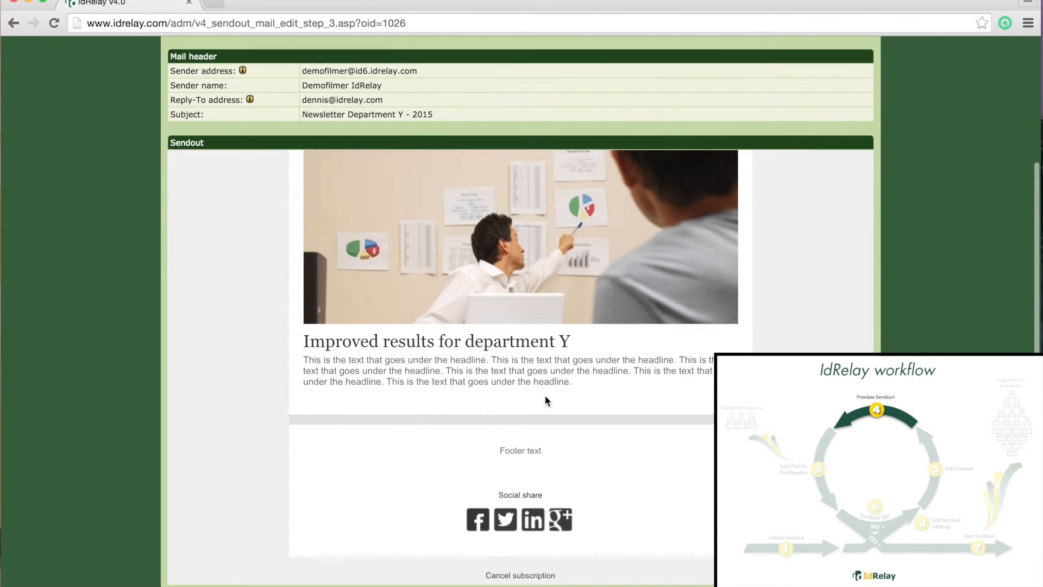
scroll(545, 394, up, 8)
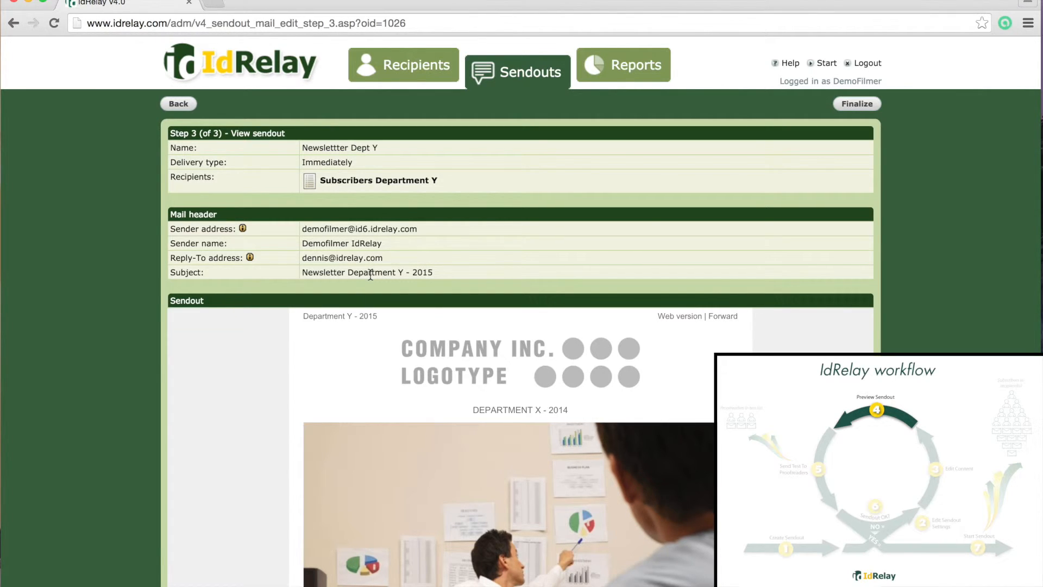
click(855, 108)
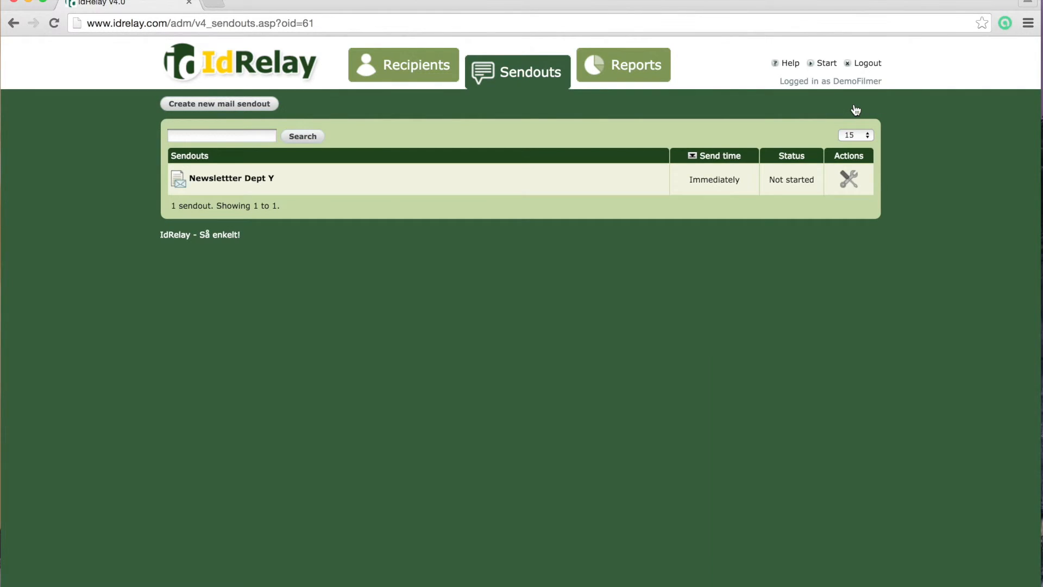
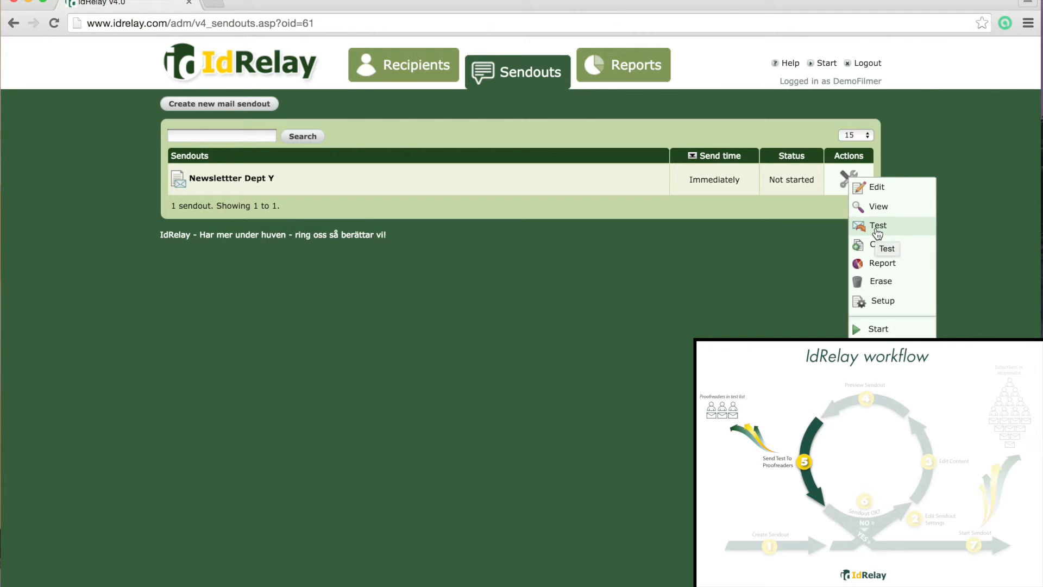
Send a test of 'Newslettter Dept Y' to the 'Test list: Prooflist' recipients
click(876, 228)
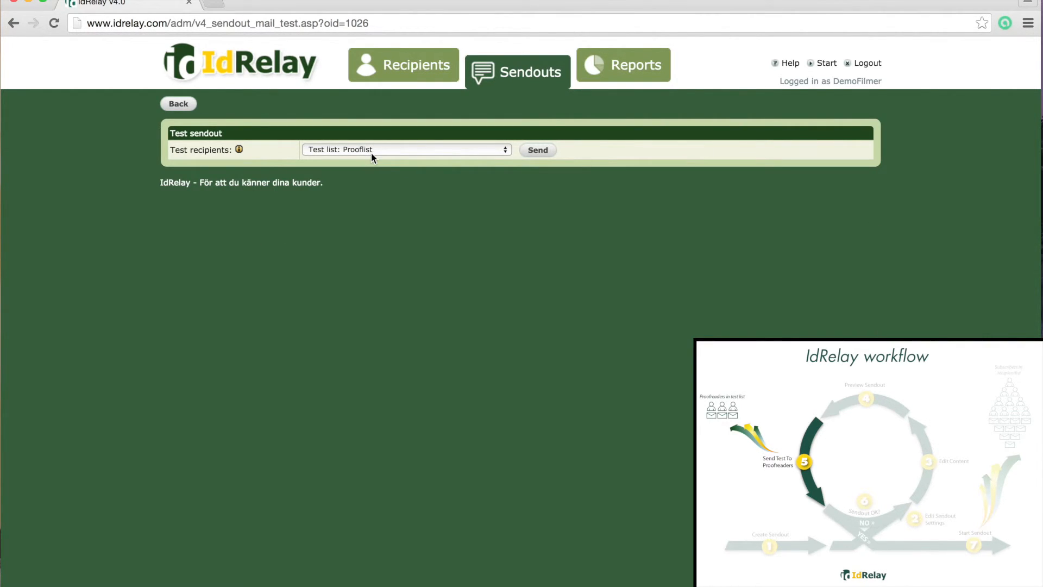
click(538, 152)
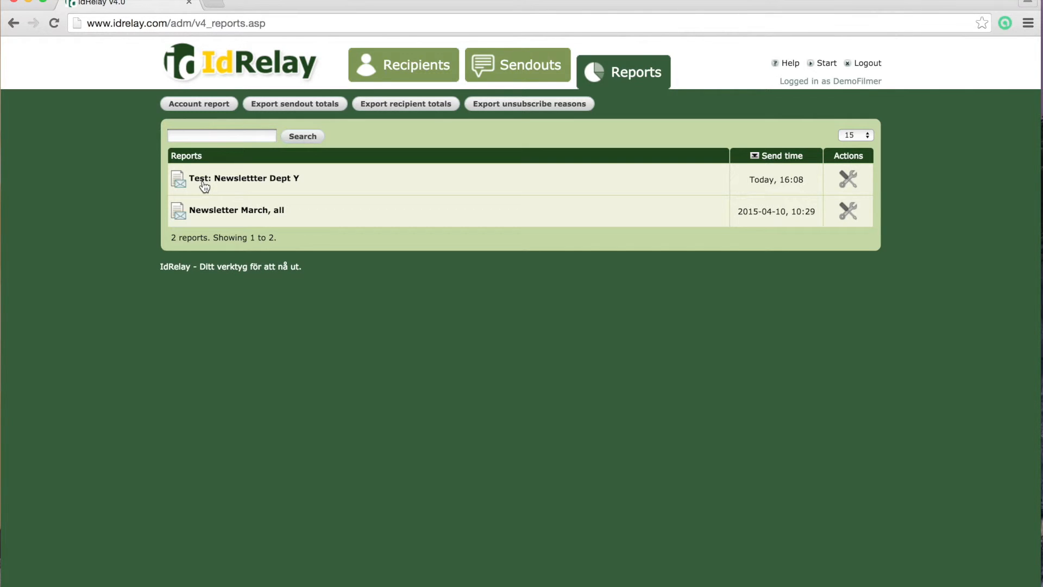
Open and refresh the 'Test: Newslettter Dept Y' report, view its 1 verified view, and inspect the received email
click(261, 184)
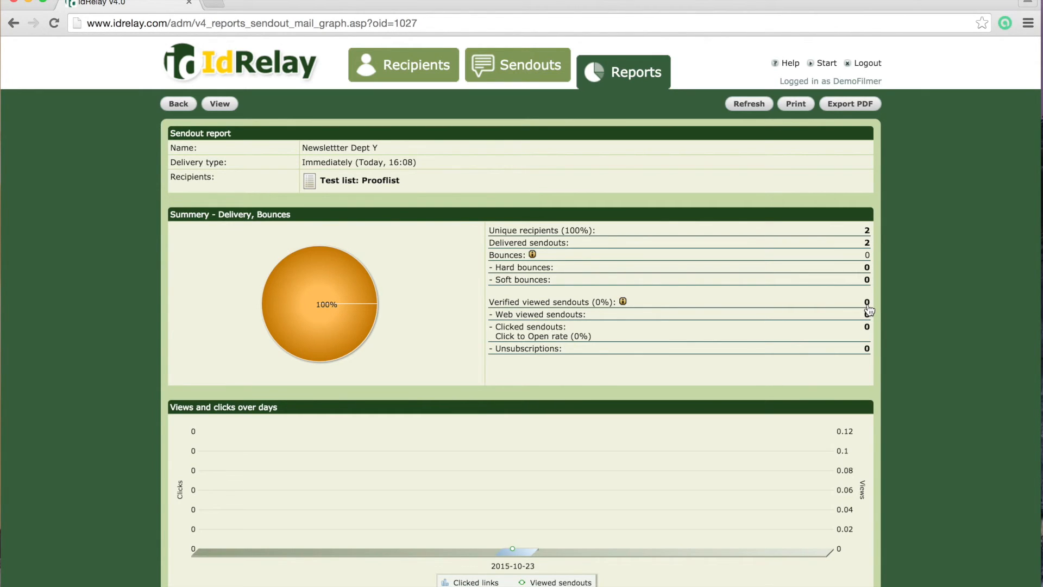
key(super+r)
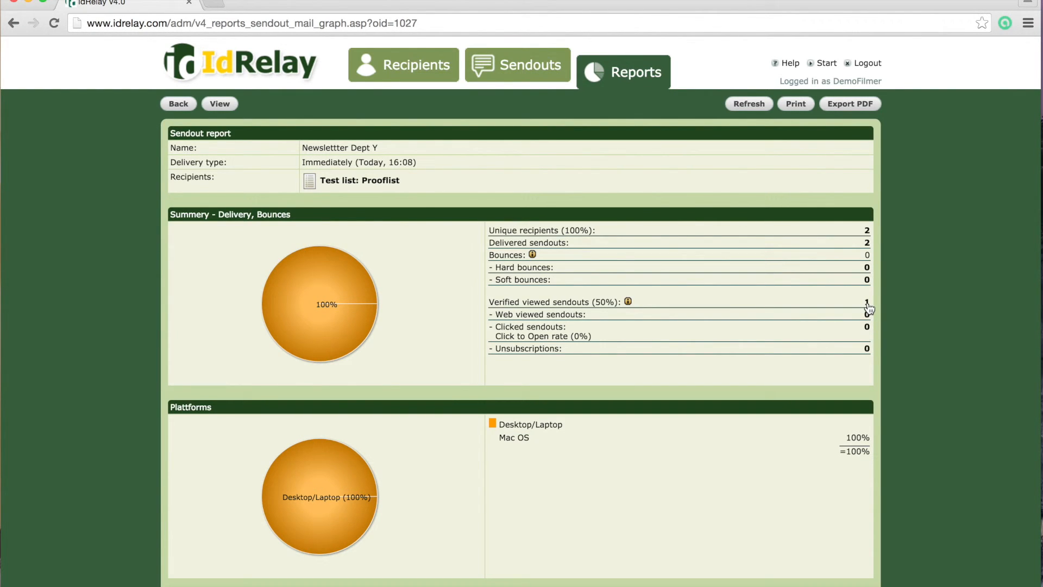
click(868, 307)
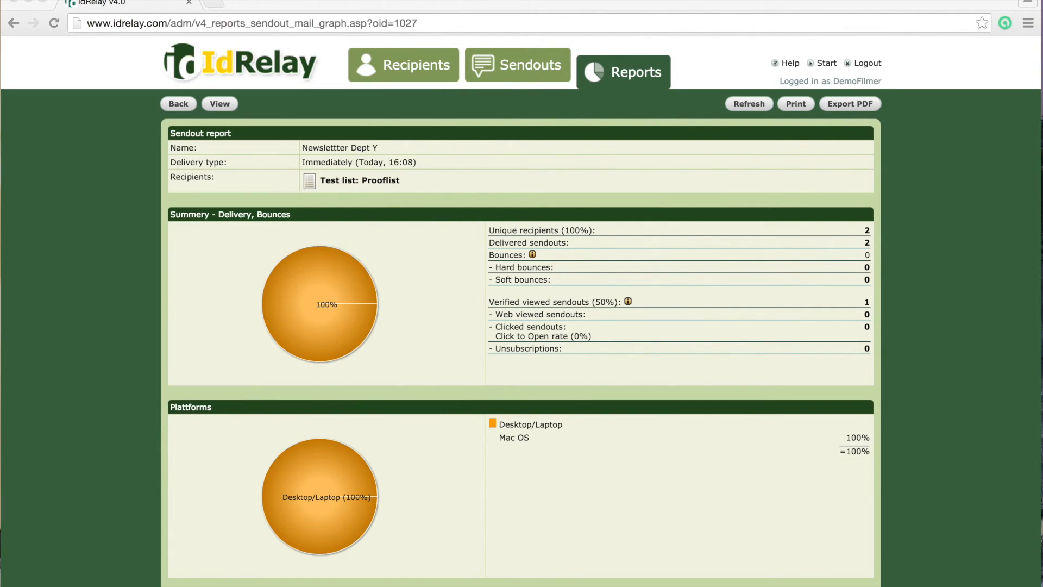
drag(929, 50, 442, 20)
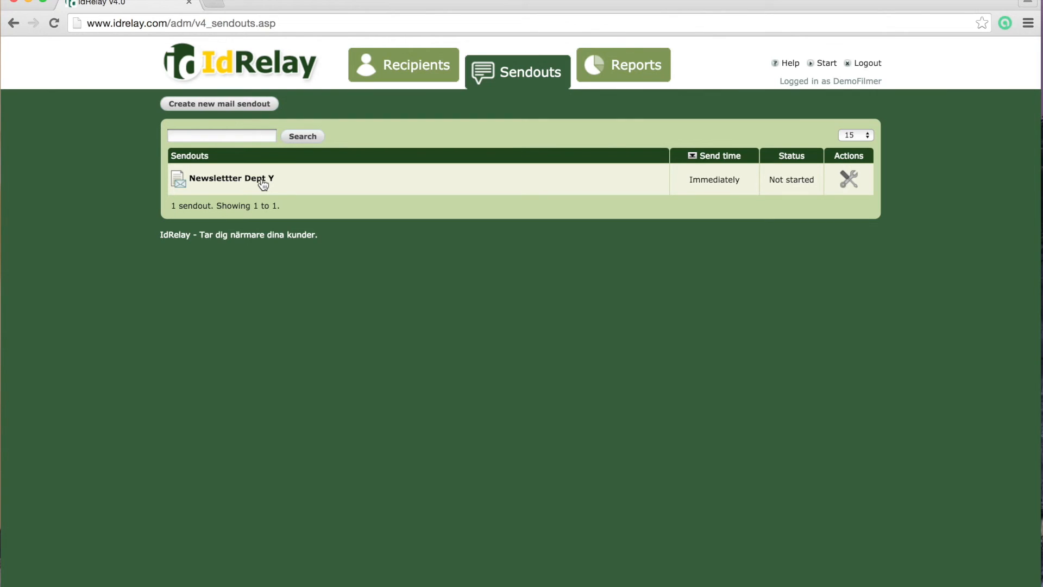
Edit the Newslettter Dept Y header block to read 'DEPARTMENT Y - 2015' and save the sendout
click(263, 185)
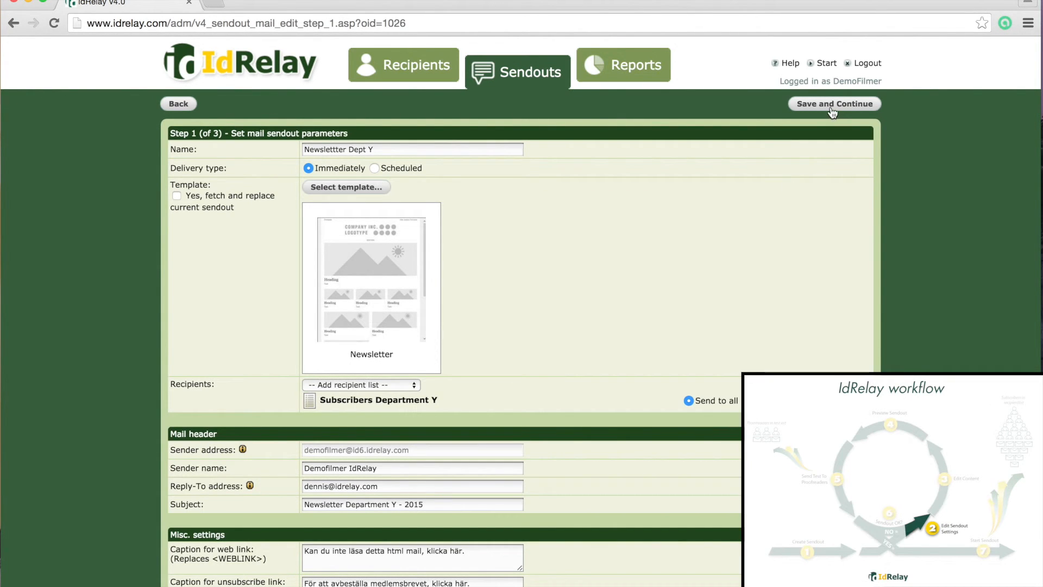
click(832, 109)
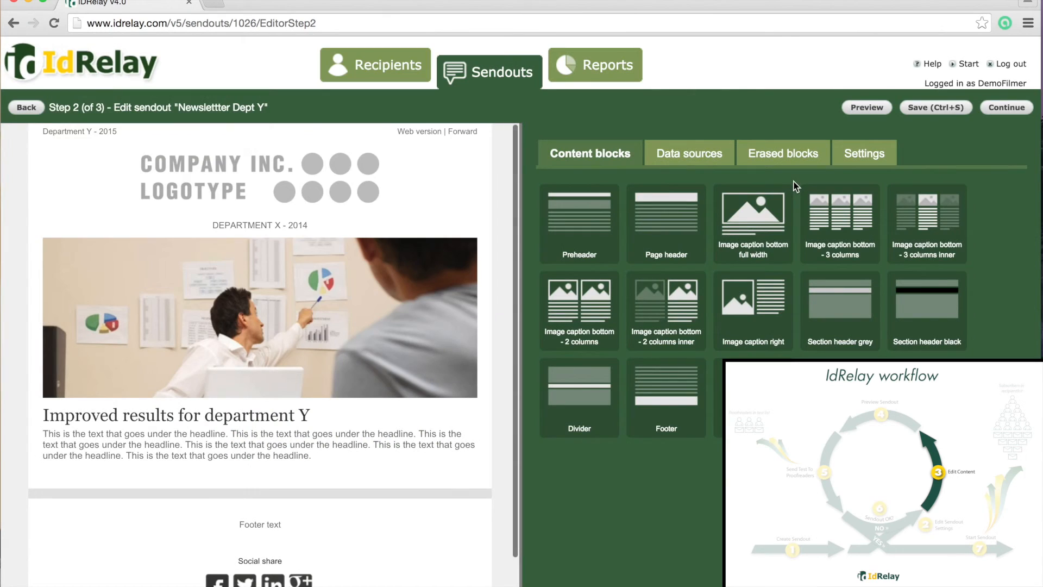
click(281, 228)
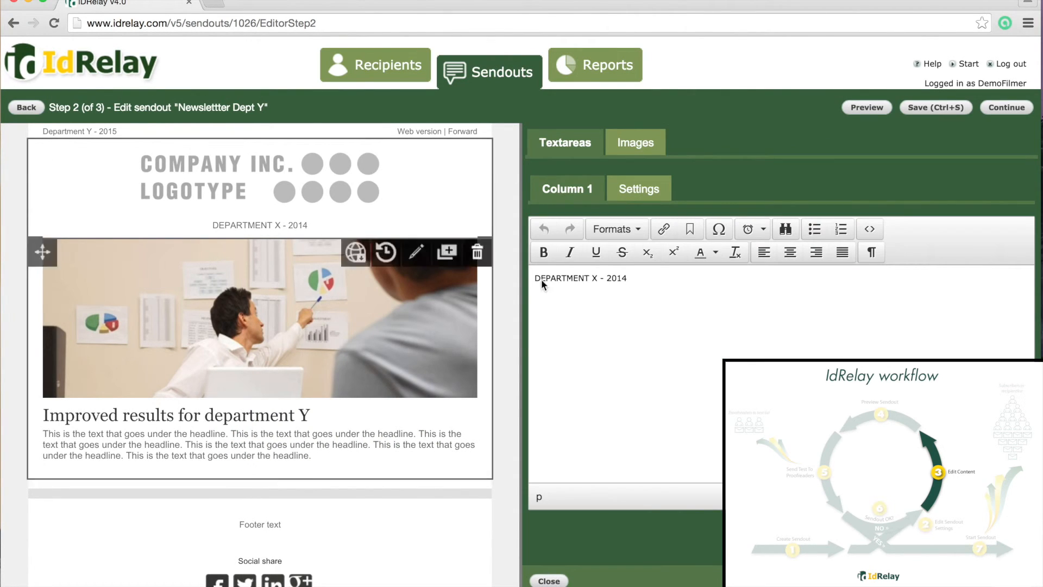
double_click(595, 278)
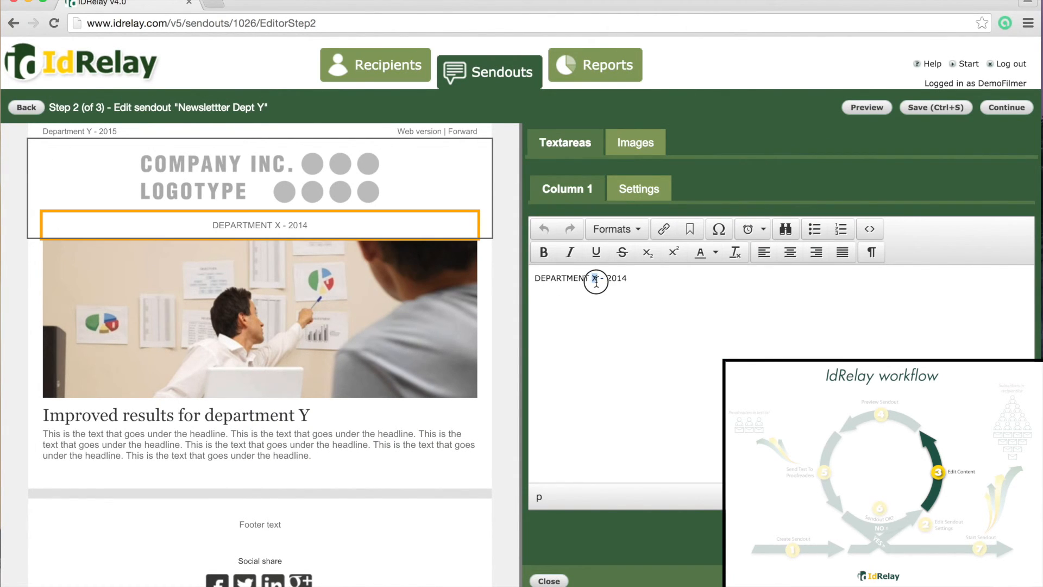
text(Y)
click(633, 280)
key(BackSpace)
text(5)
click(549, 581)
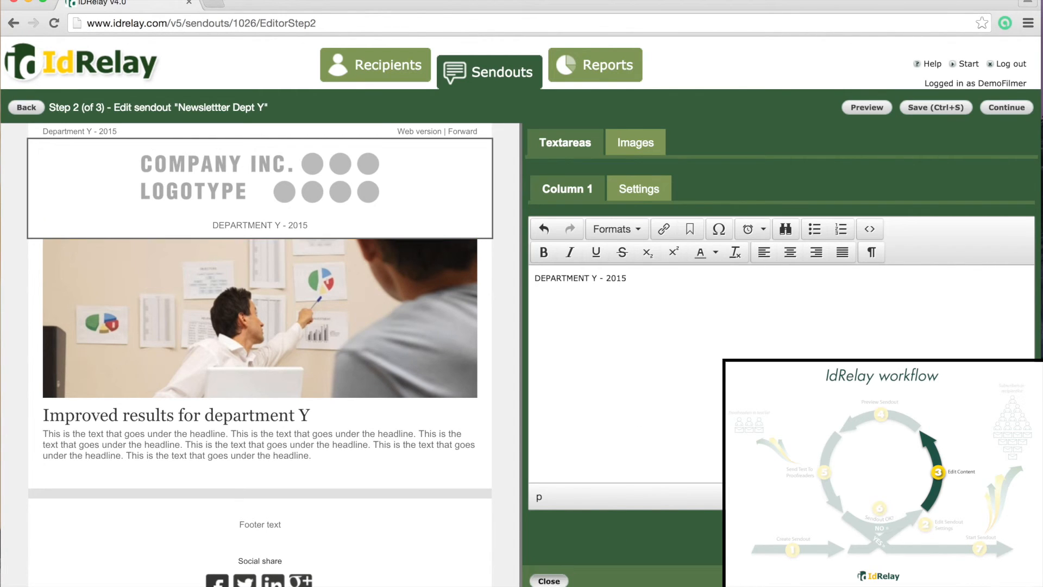
click(1006, 108)
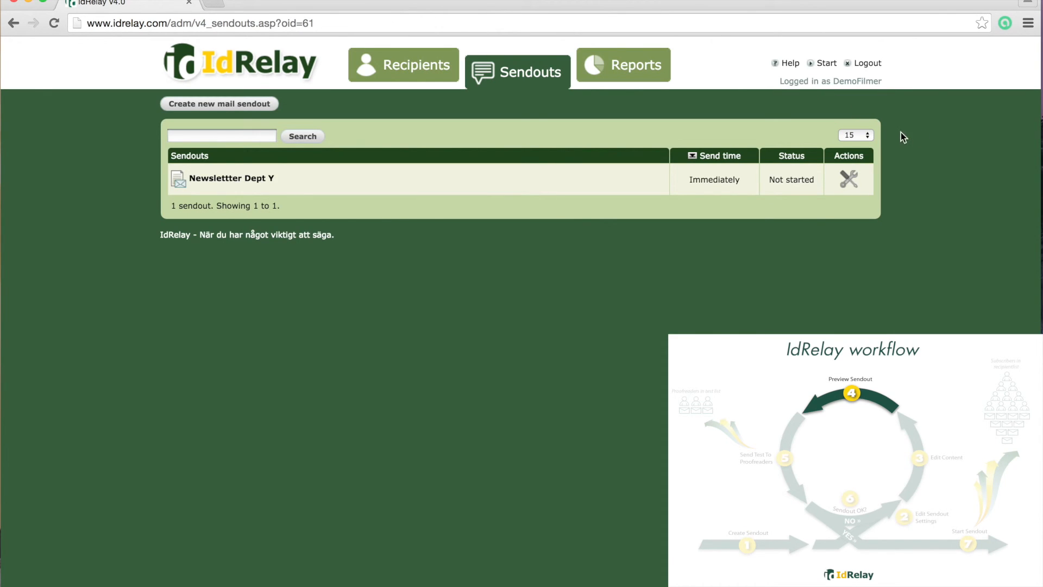
Send a second test of the corrected newsletter to the test list and check the received email in Mail
click(849, 179)
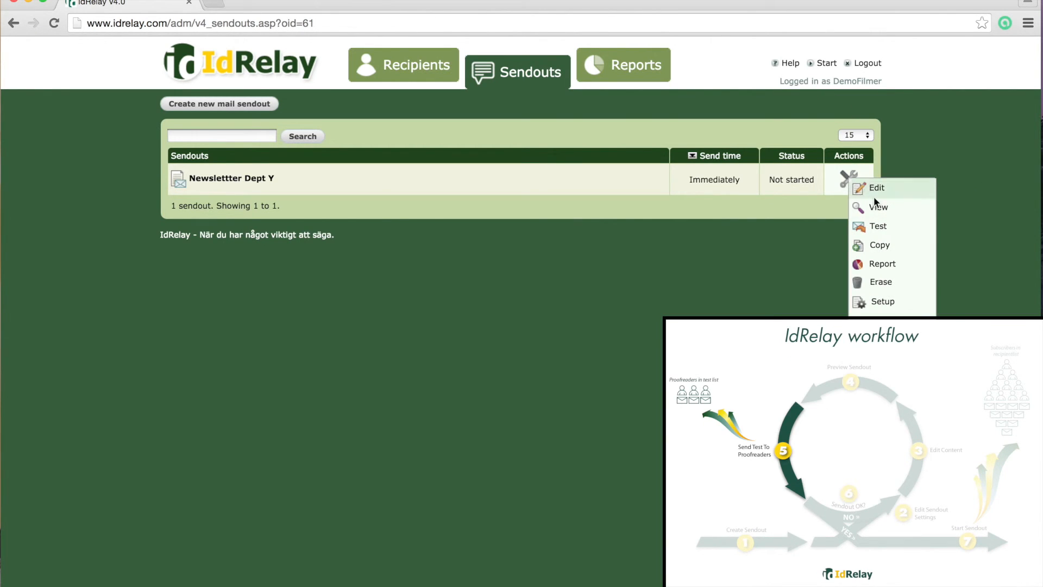
click(879, 231)
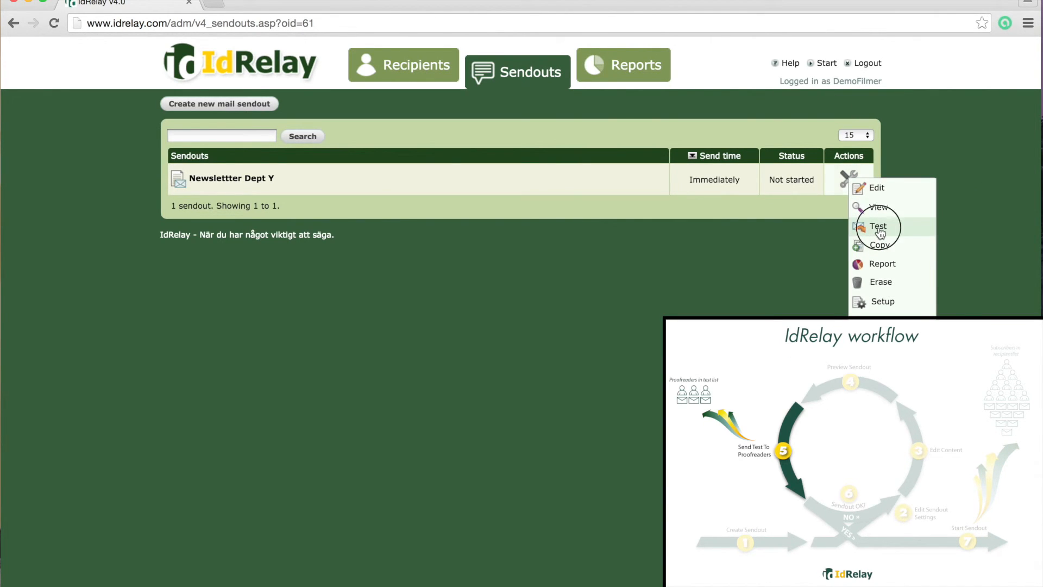
click(539, 150)
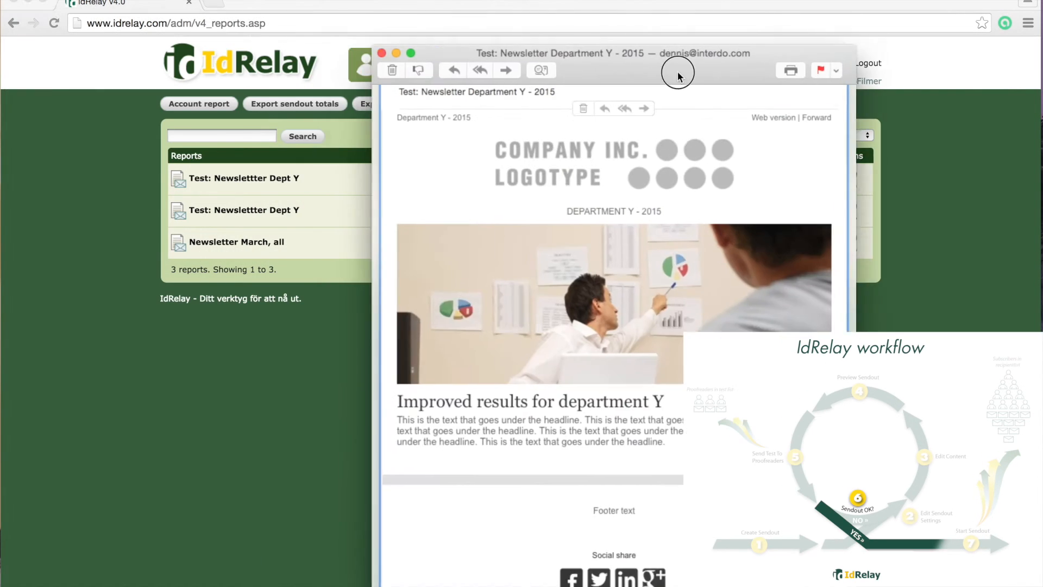
drag(677, 73, 618, 41)
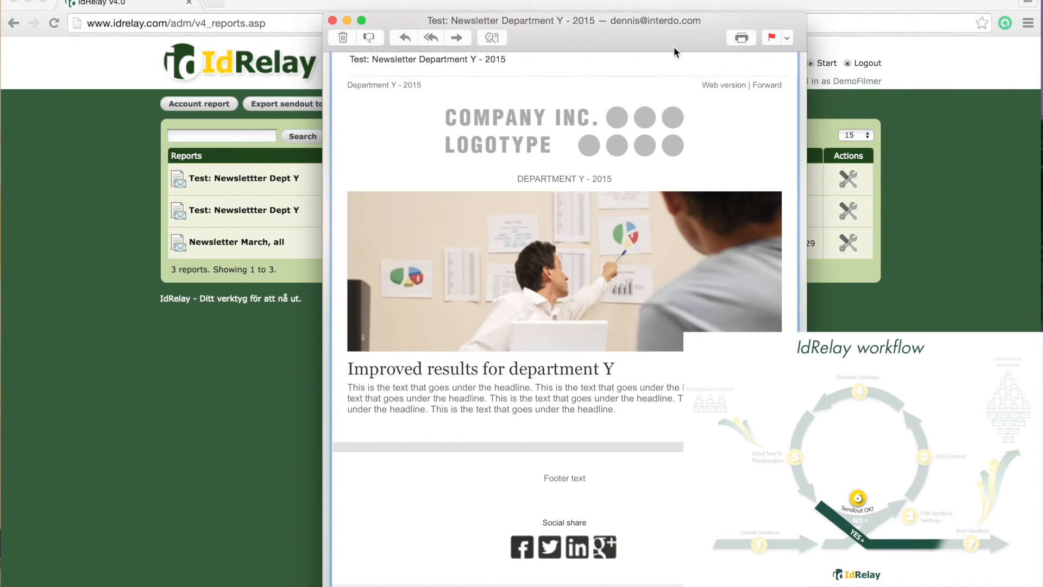
click(332, 21)
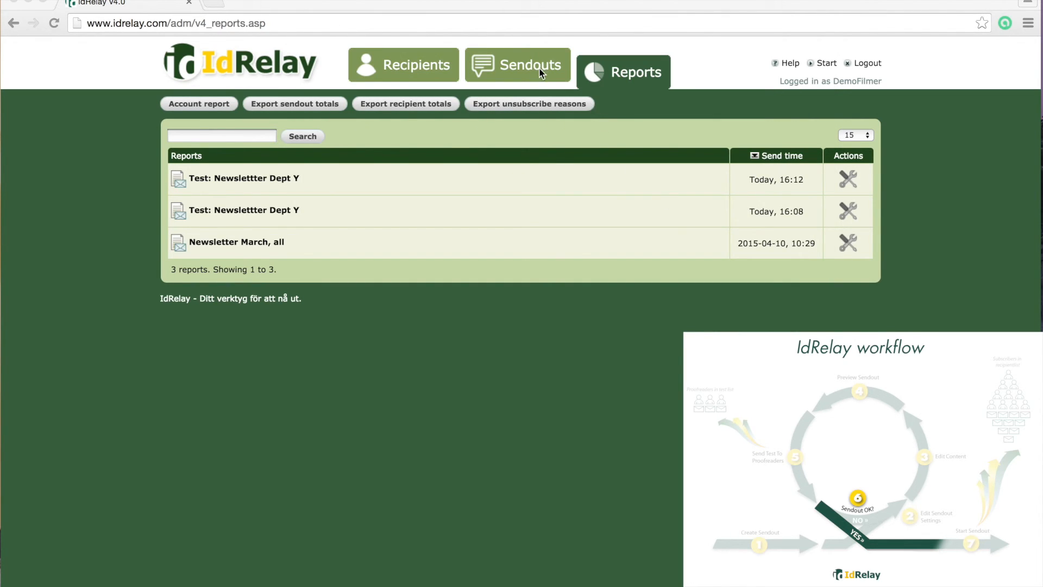
click(523, 68)
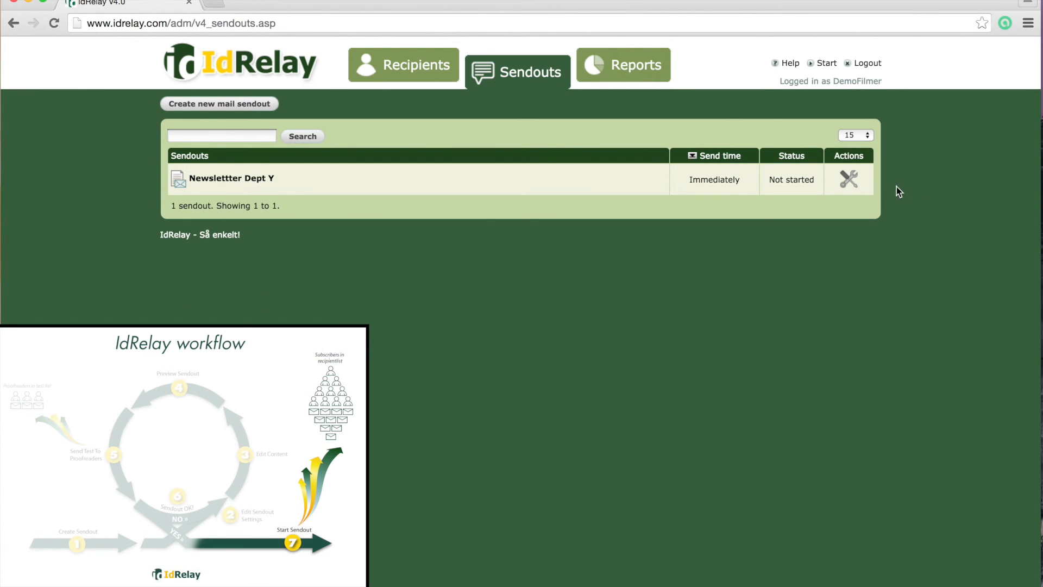
Start the 'Newslettter Dept Y' sendout from its Actions menu
click(845, 180)
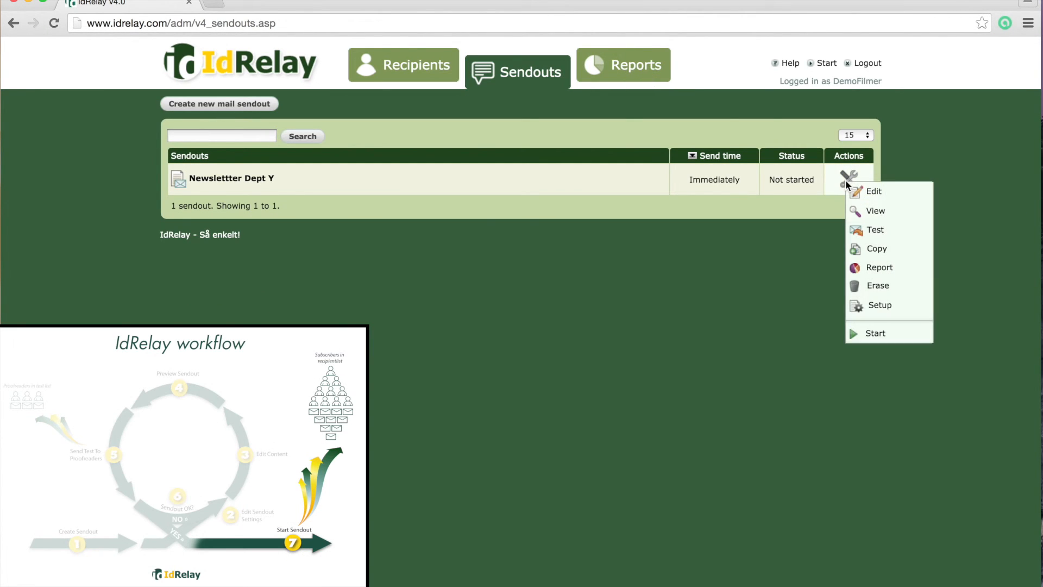
click(872, 334)
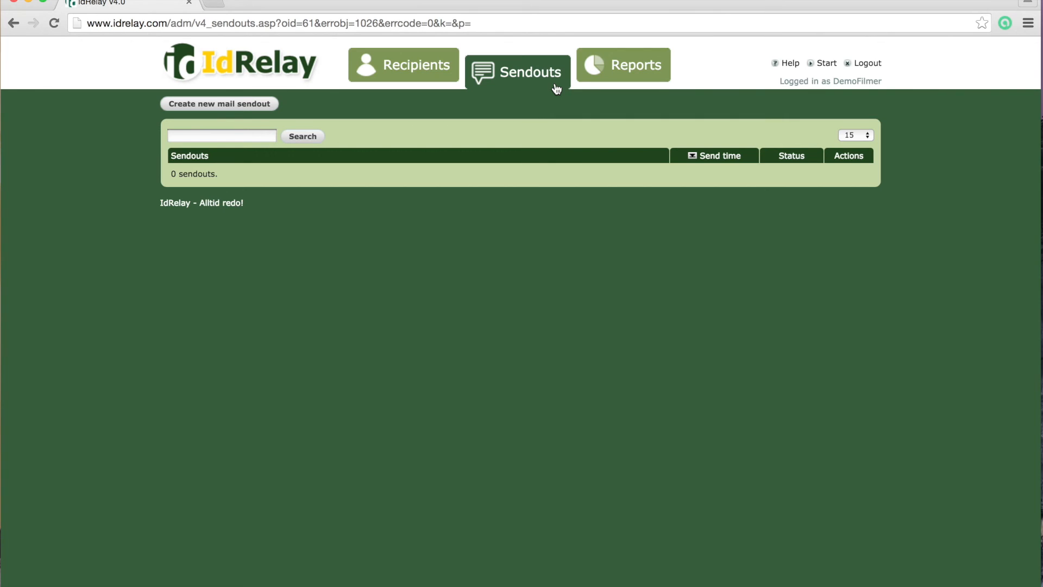
Open the 'Newslettter Dept Y' report to confirm 5 deliveries to Subscribers Department Y
click(641, 75)
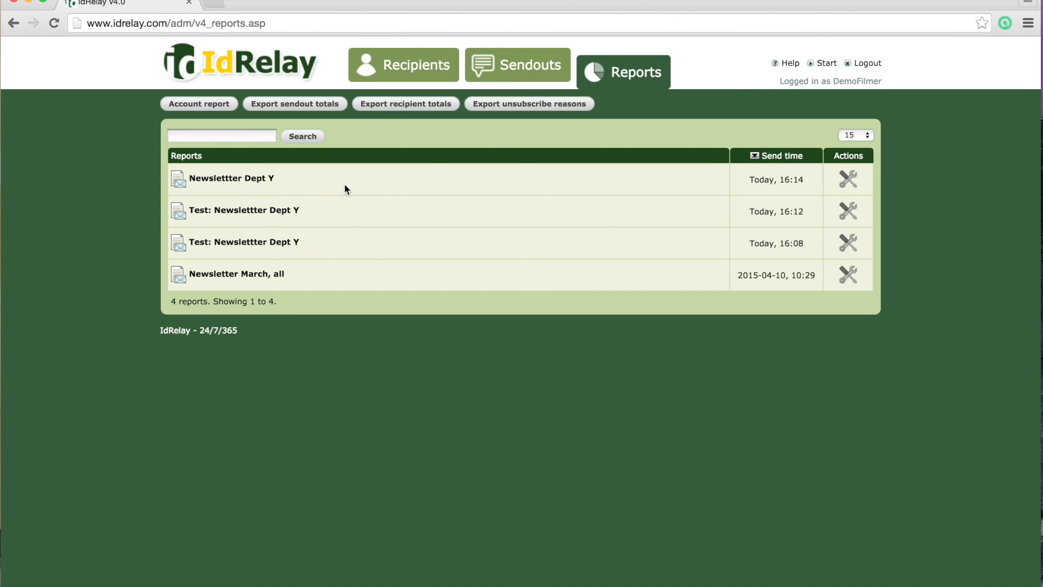
click(254, 184)
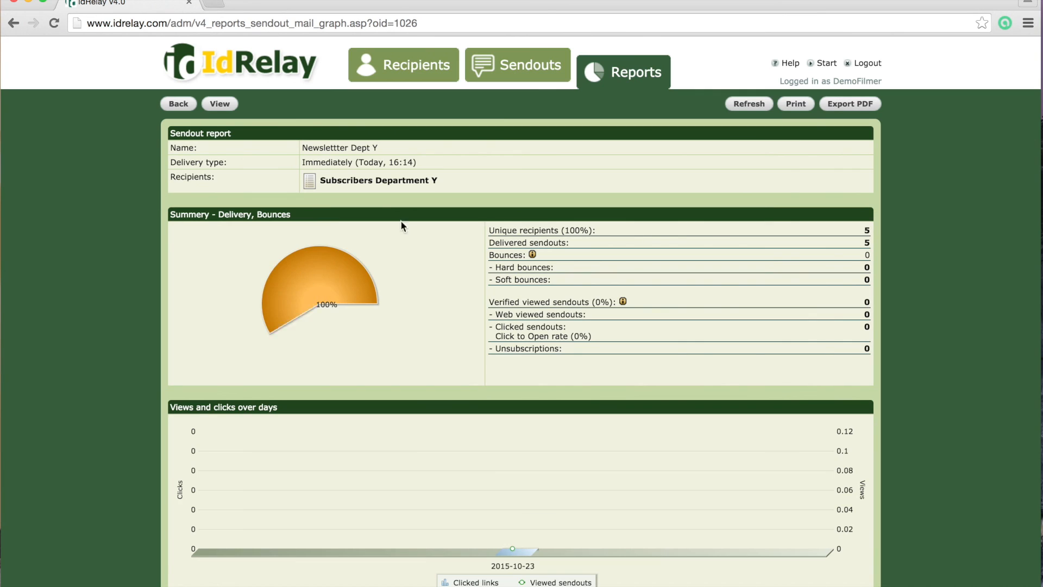